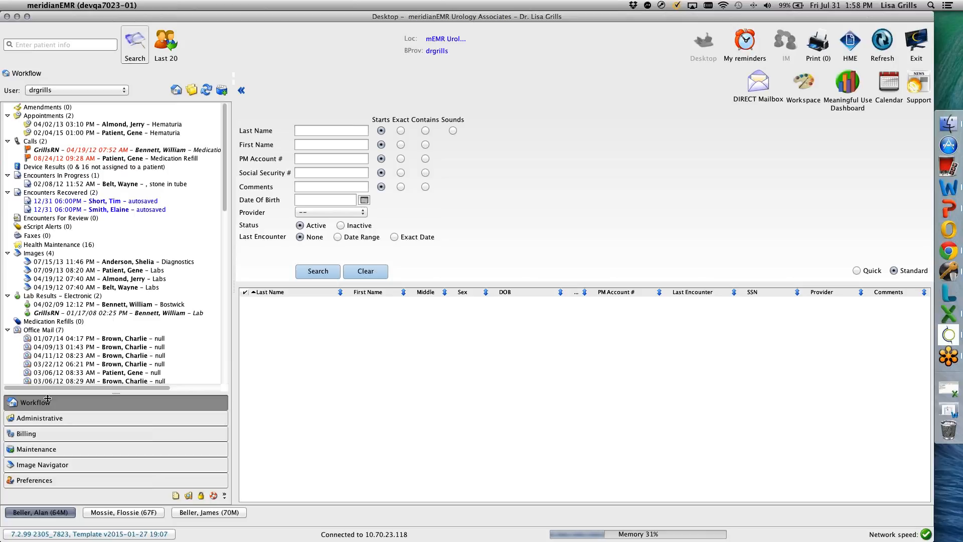
# - Set the practice's ICD10 Billing Start Date to today's date, July 31, 2015, and save the practice record
pyautogui.click(23, 454)
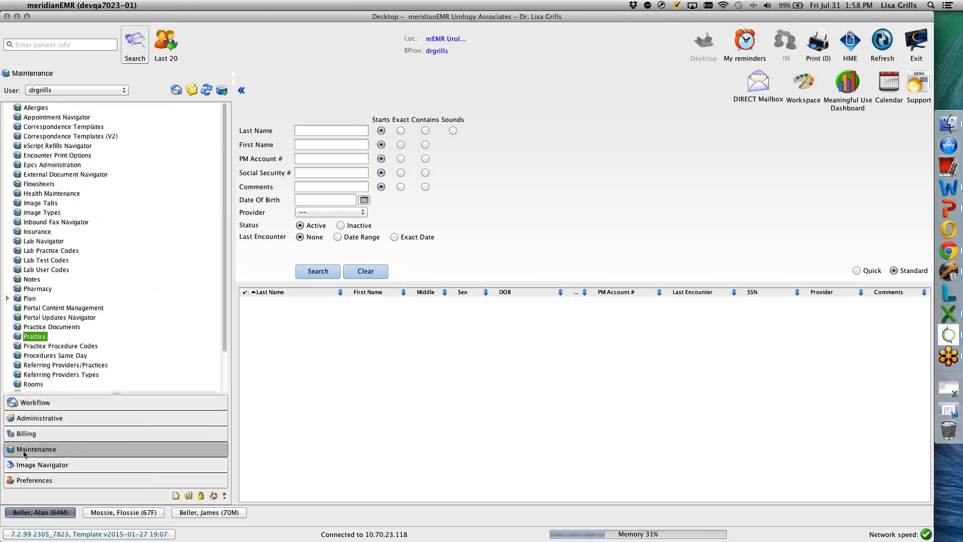
pyautogui.doubleClick(35, 336)
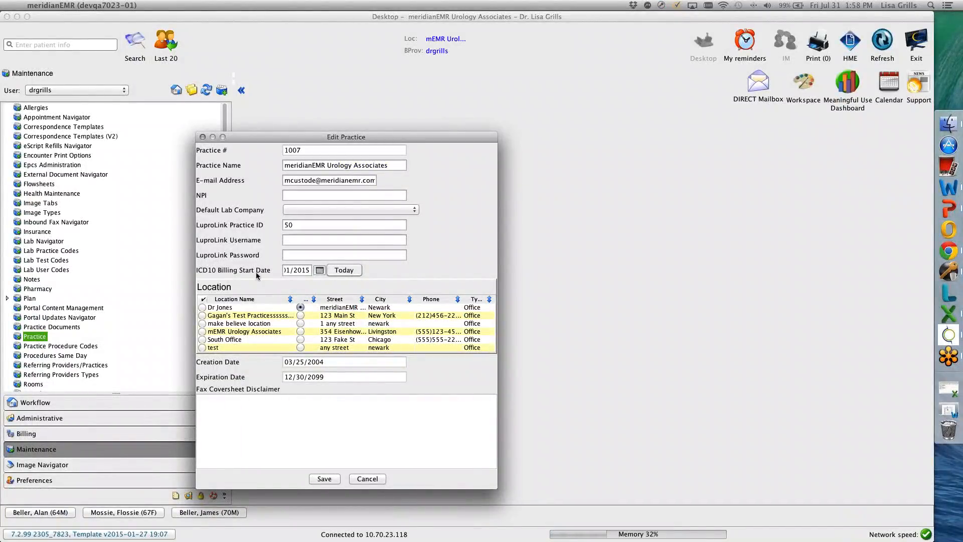
pyautogui.click(321, 271)
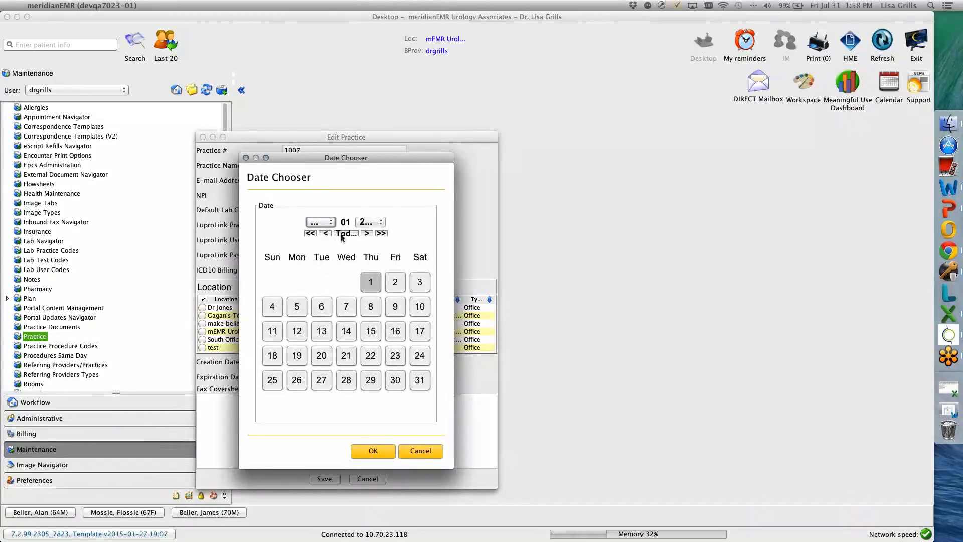
pyautogui.click(344, 234)
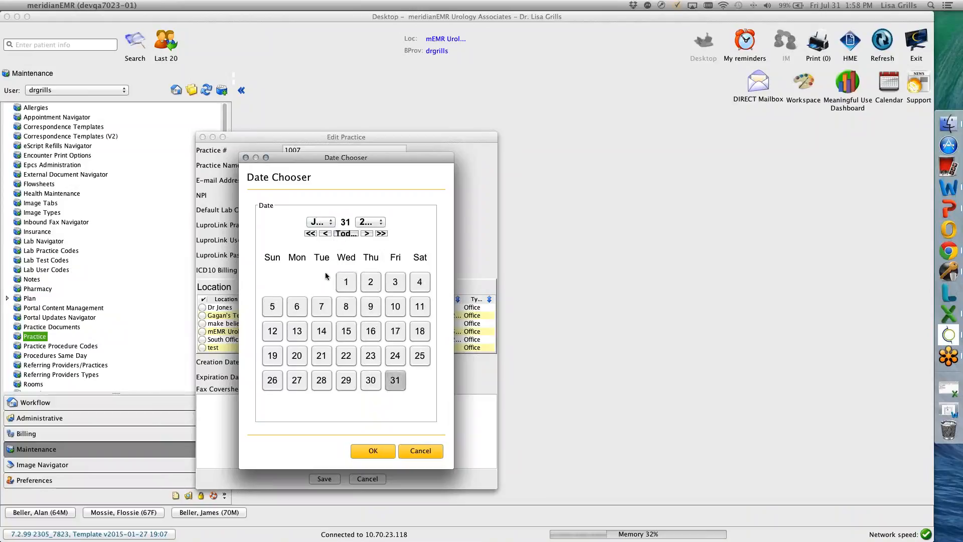
pyautogui.click(367, 451)
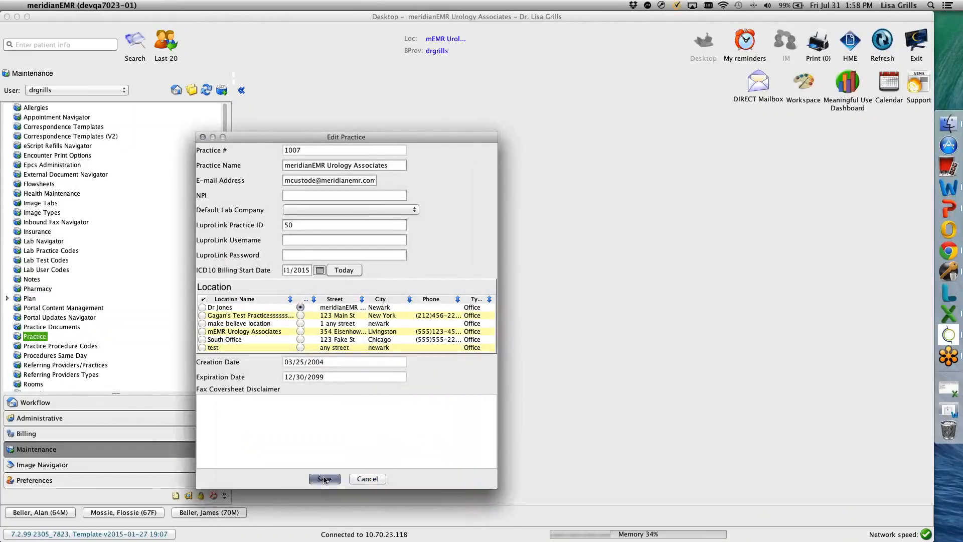
pyautogui.click(324, 478)
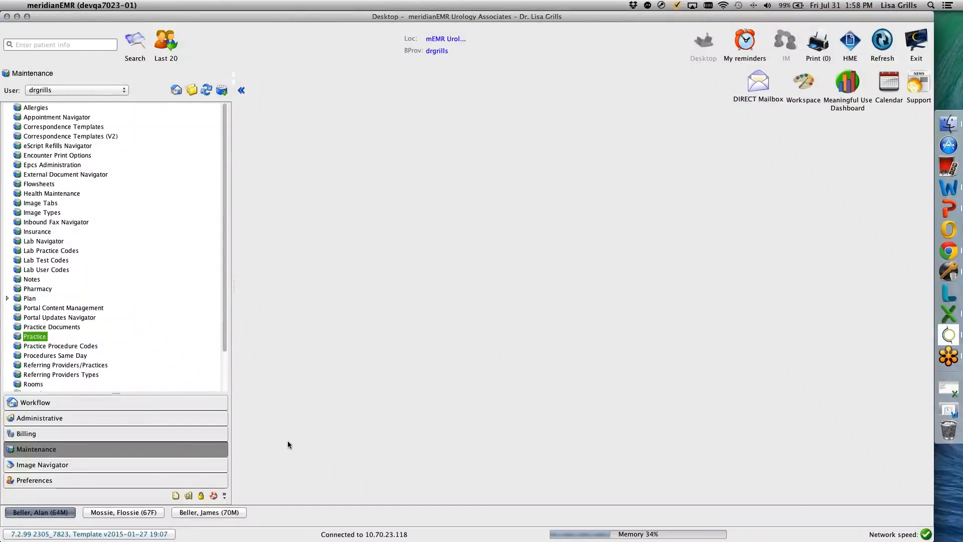
# - Review the available Diagnosis Coding Method choices in the Practice Preferences and close them
pyautogui.click(35, 480)
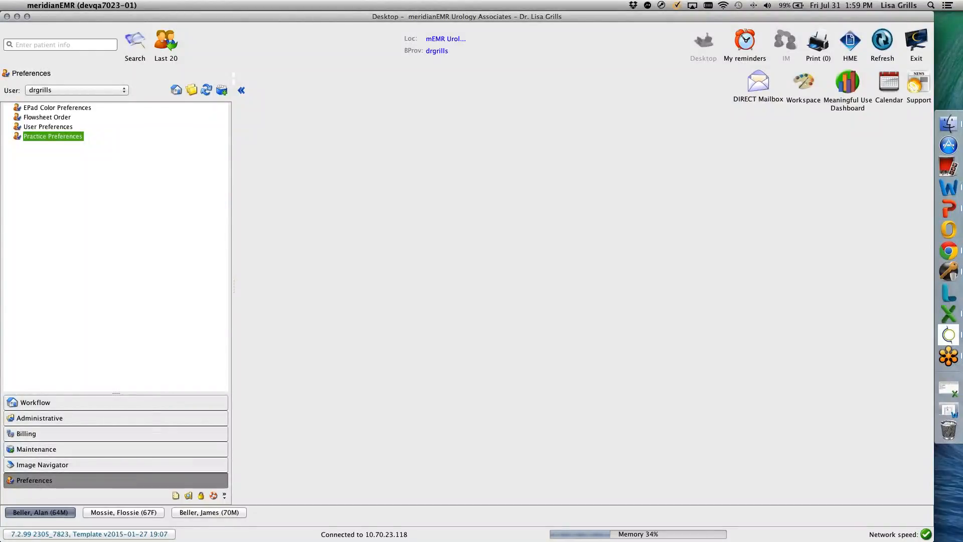
pyautogui.doubleClick(31, 136)
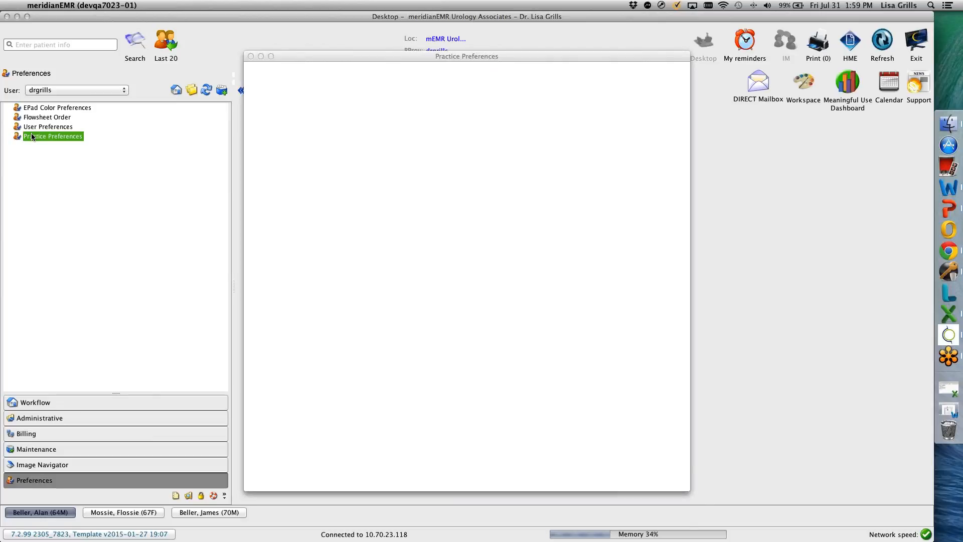
pyautogui.click(323, 293)
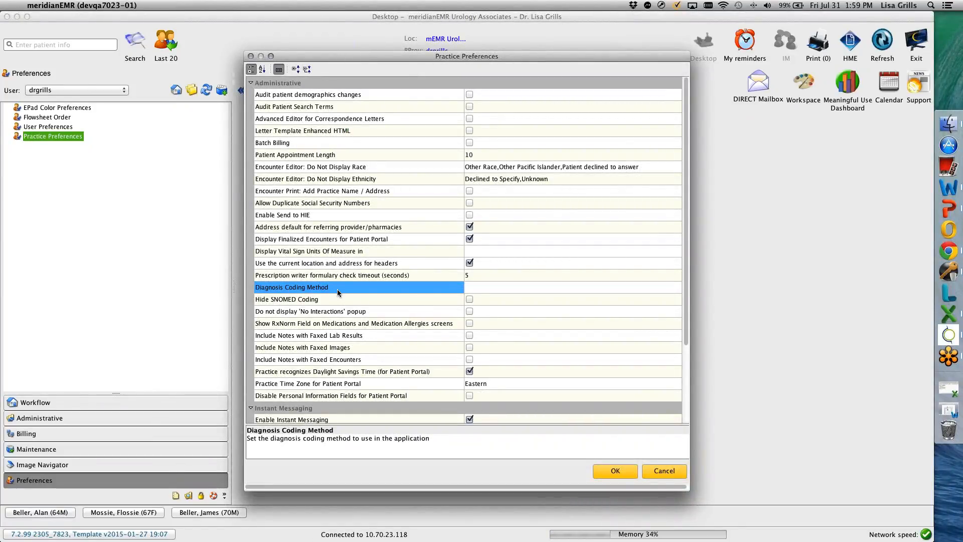
pyautogui.click(490, 287)
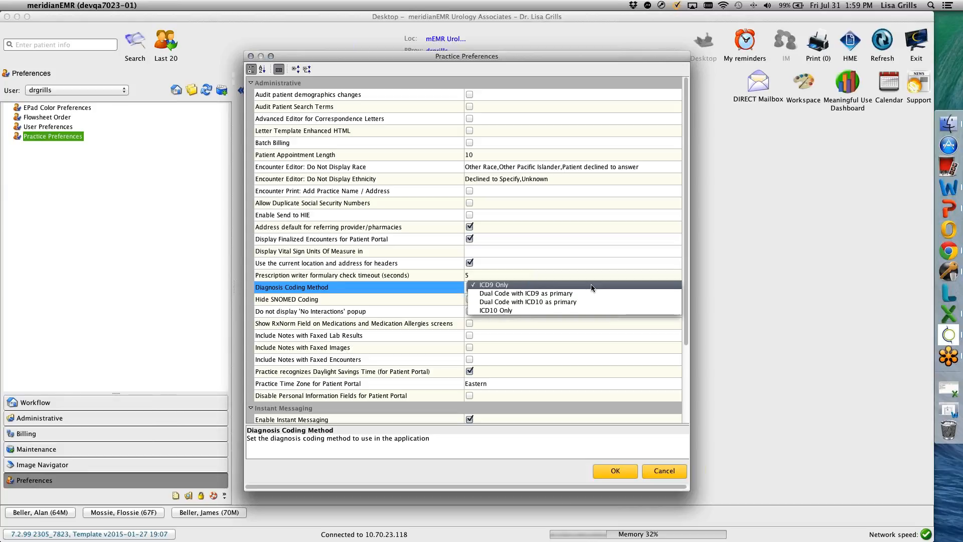
pyautogui.press('Escape')
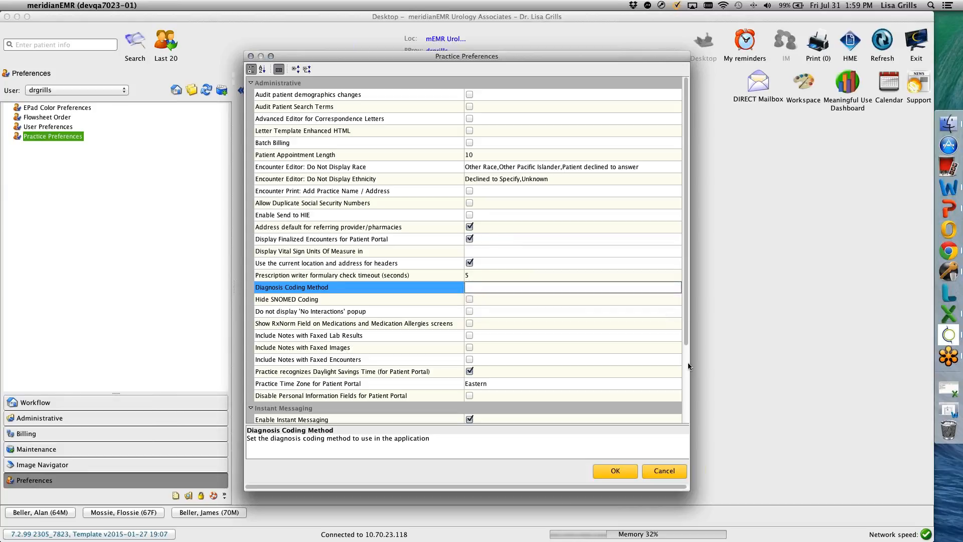
pyautogui.click(602, 471)
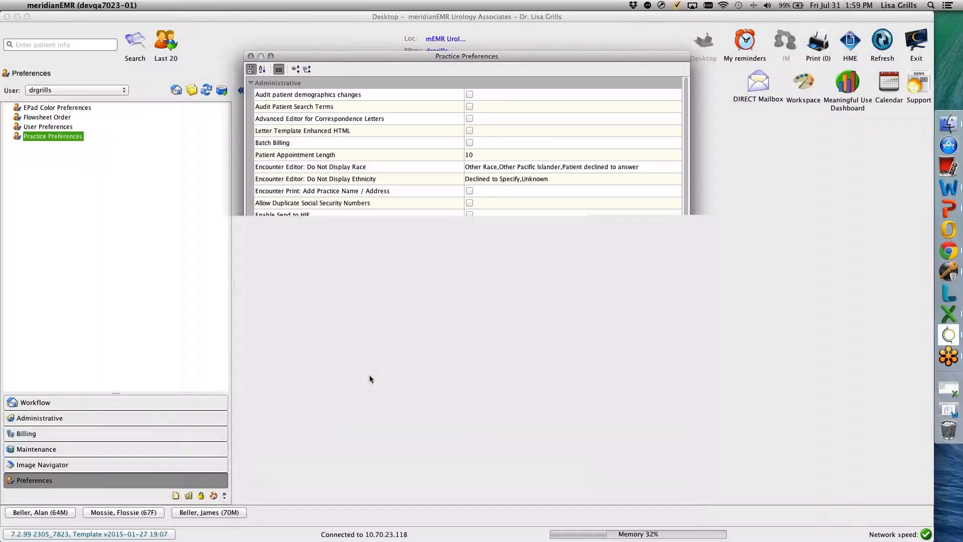
# - Set the Diagnosis Coding Method in the User Preferences to Dual Code with ICD9 as primary
pyautogui.doubleClick(63, 127)
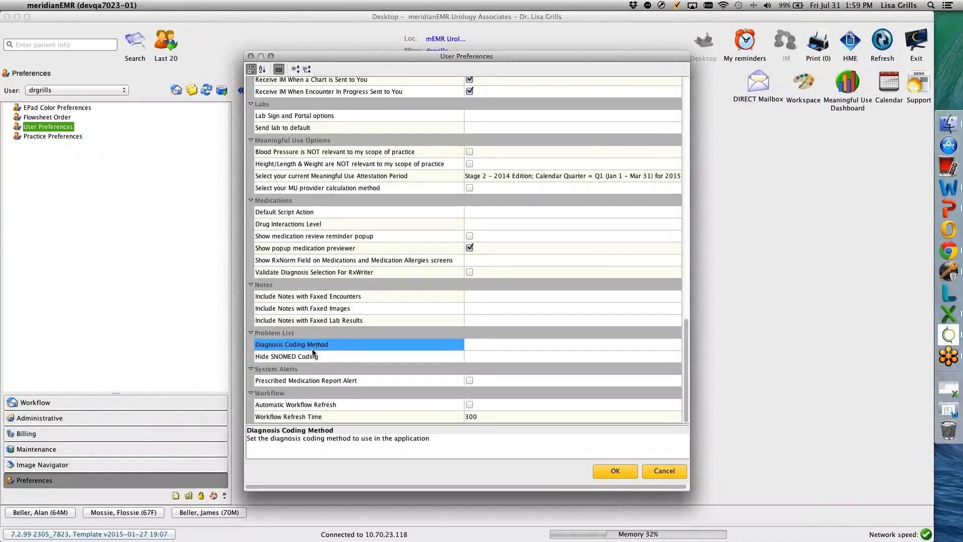
pyautogui.click(506, 351)
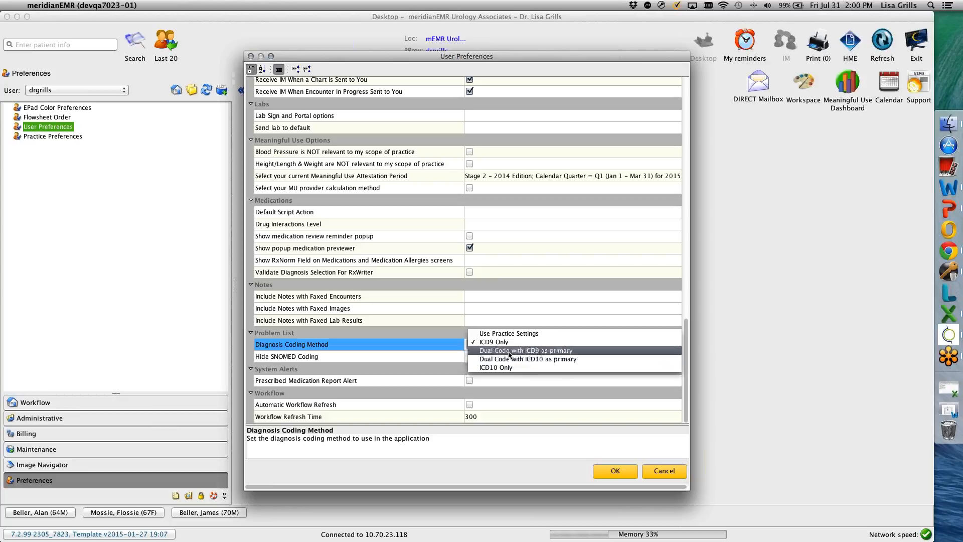
pyautogui.click(526, 351)
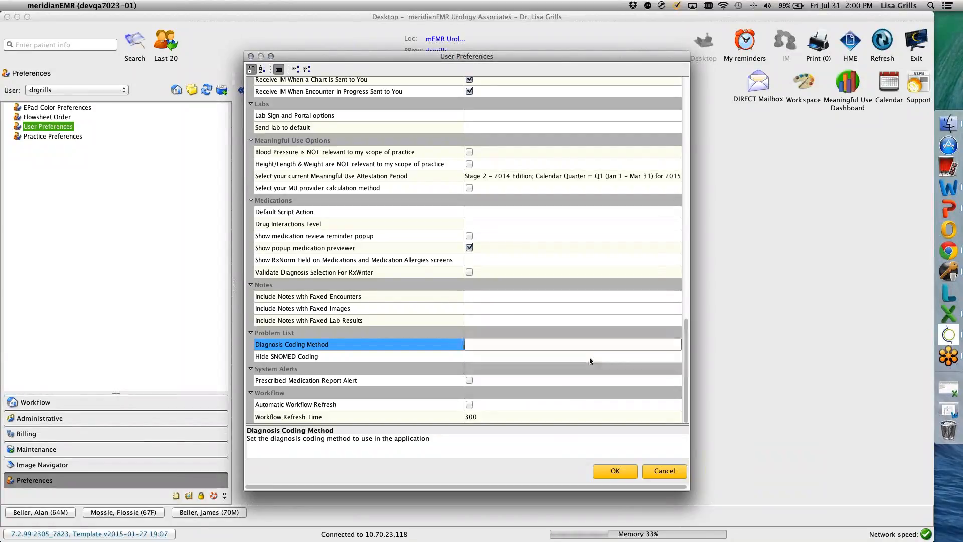
pyautogui.press('Return')
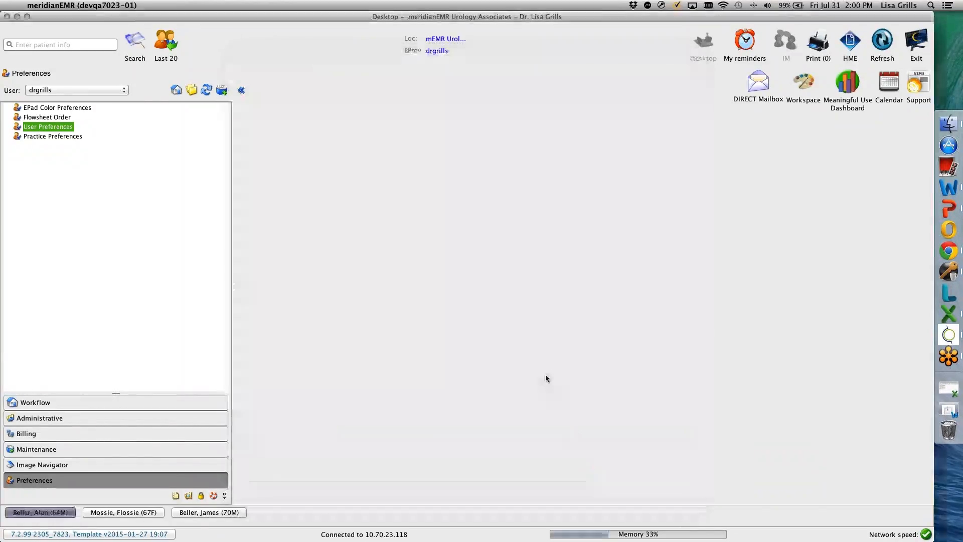
# - Open the 64-year-old male patient's chart, check the ICD9 coding option in the editable demographics, and return to the problem list
pyautogui.click(28, 513)
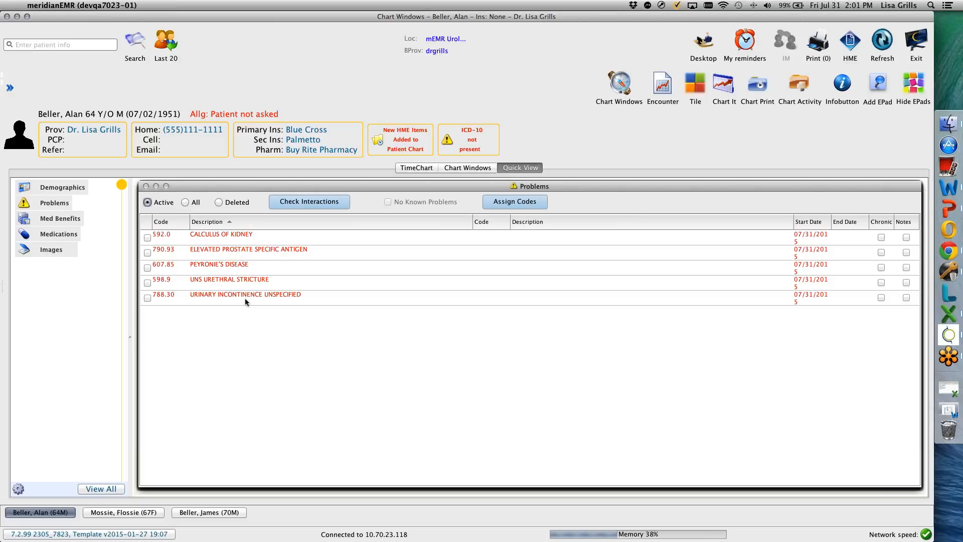
pyautogui.click(59, 188)
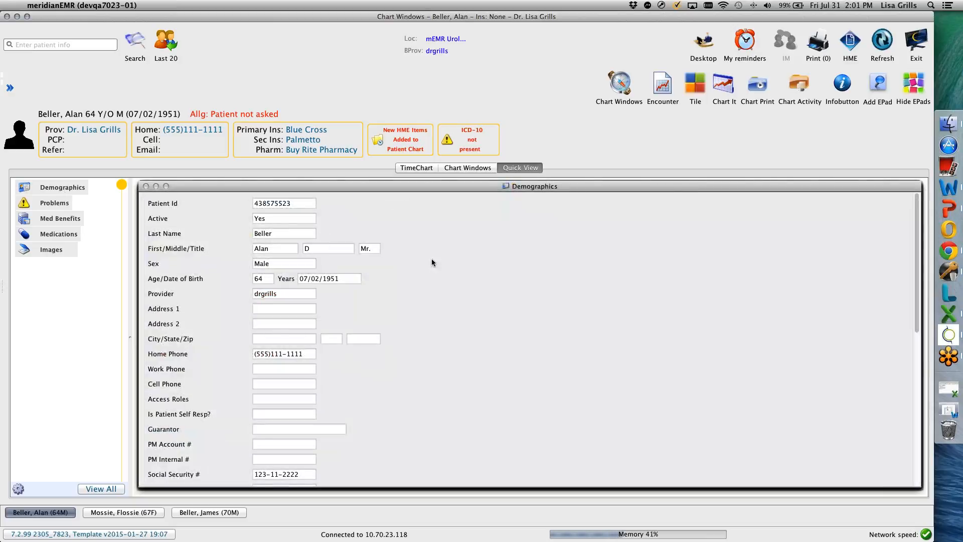
pyautogui.doubleClick(471, 270)
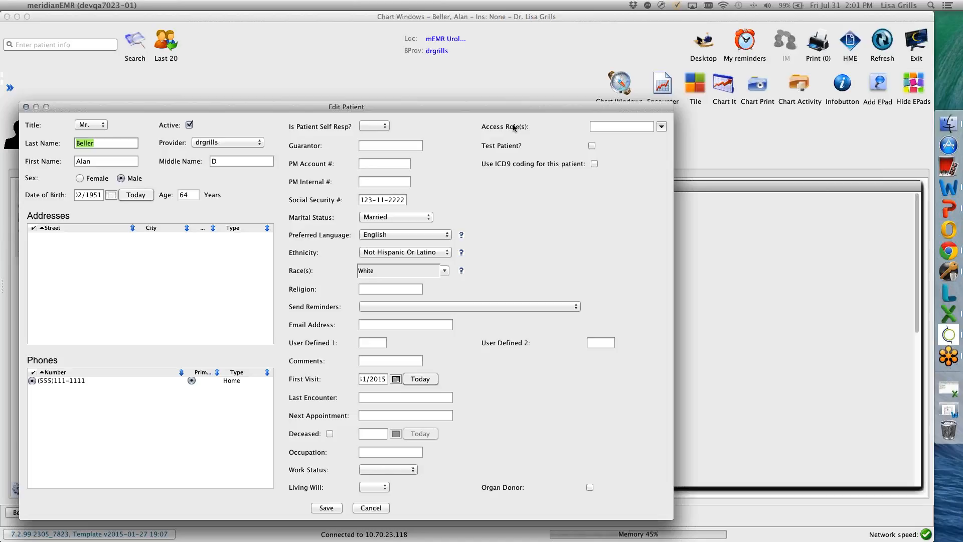
pyautogui.click(326, 507)
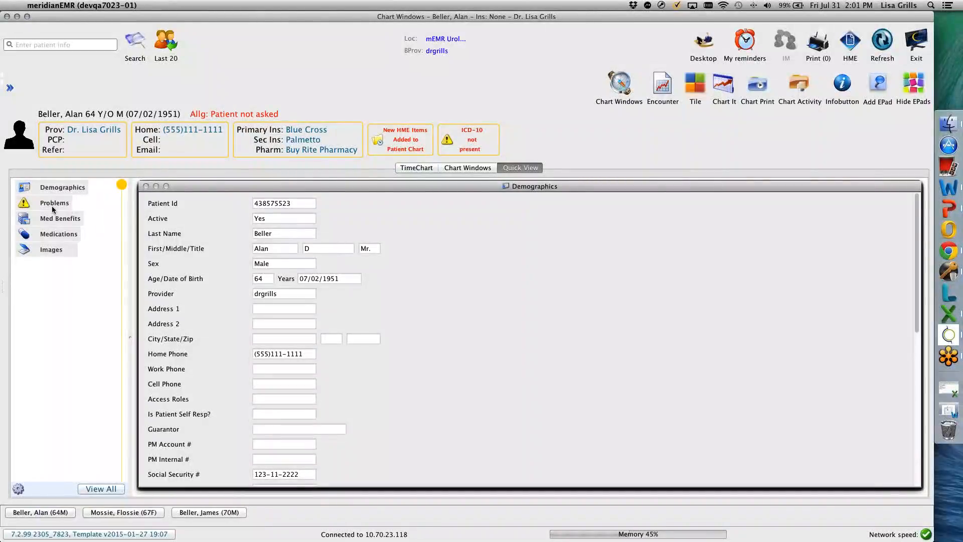
pyautogui.click(51, 203)
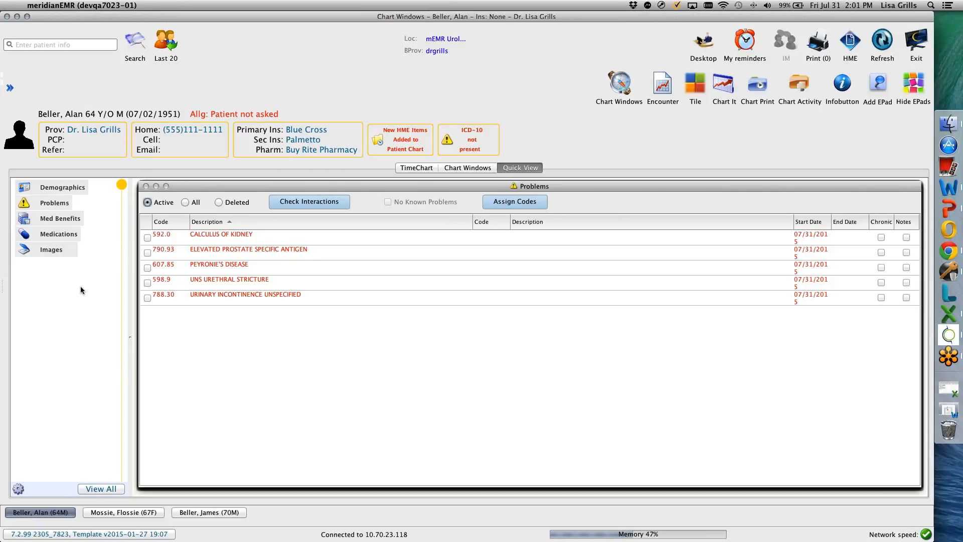
# - Set the user's Diagnosis Coding Method to Dual Code with ICD10 as primary and view the patient's problem list with it
pyautogui.click(691, 46)
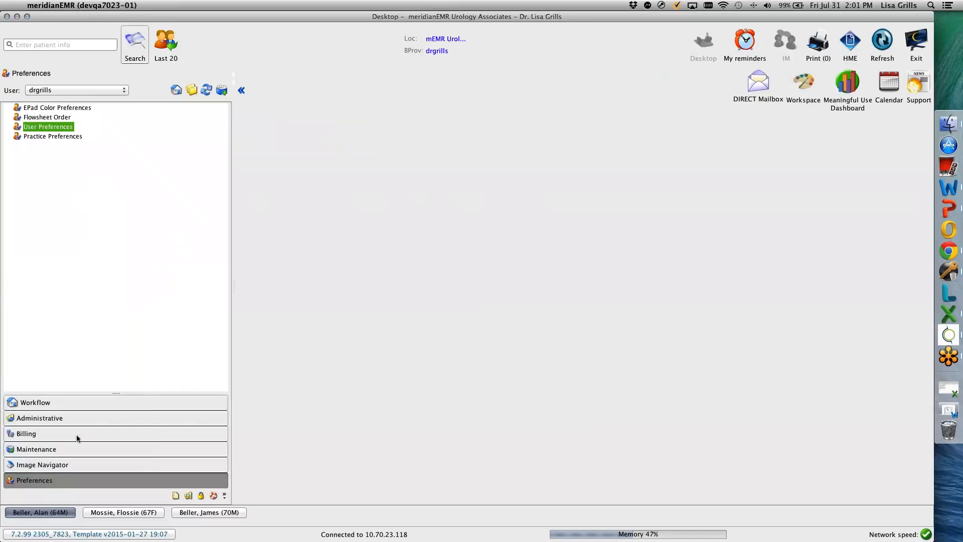
pyautogui.doubleClick(45, 132)
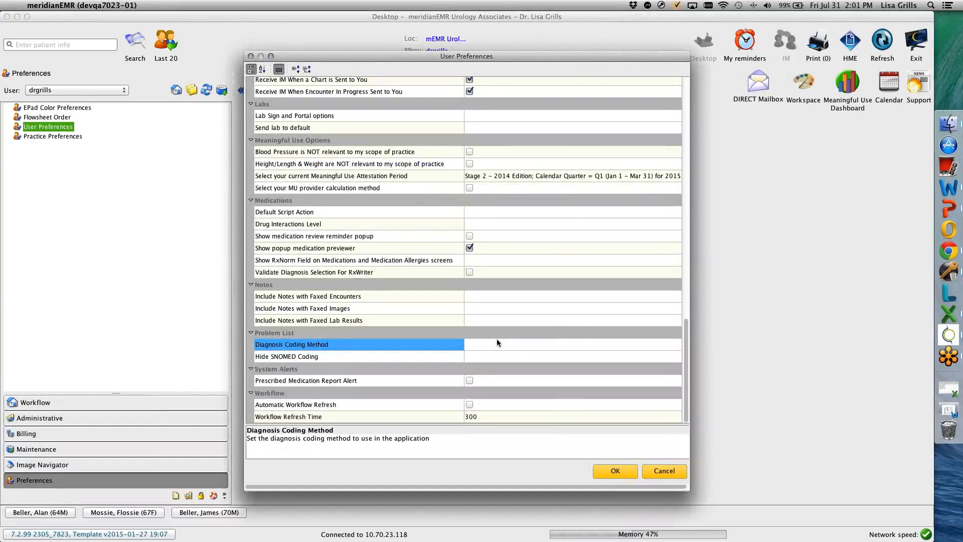
pyautogui.click(497, 341)
pyautogui.click(527, 351)
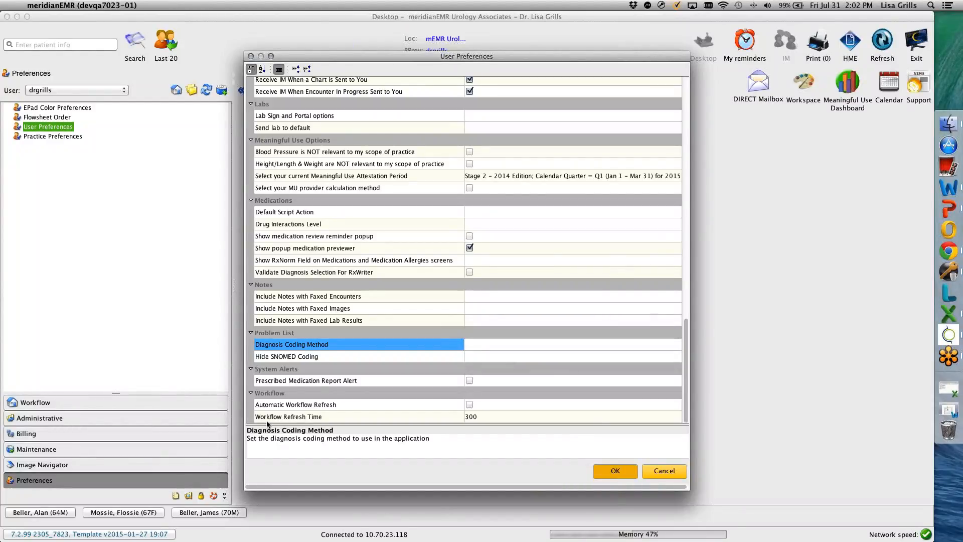
pyautogui.press('Return')
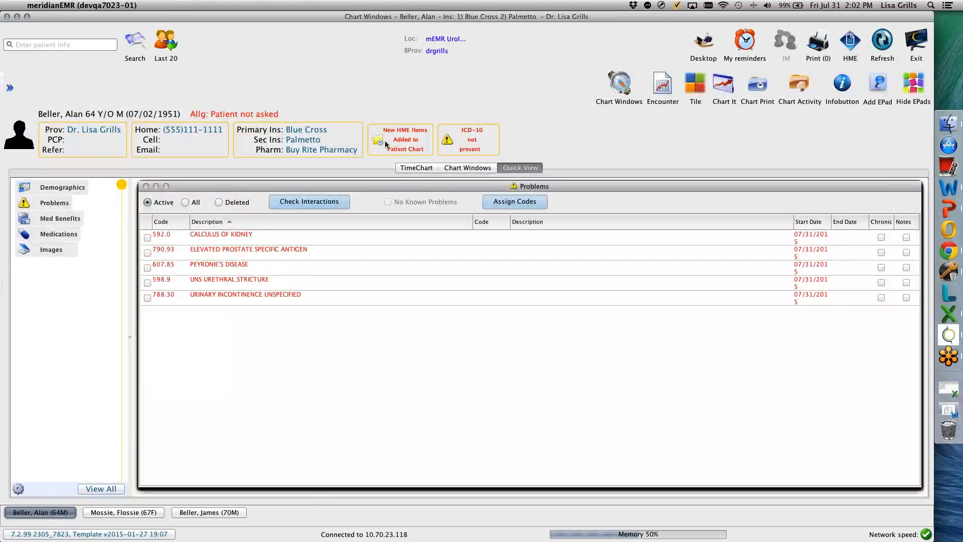
pyautogui.click(74, 202)
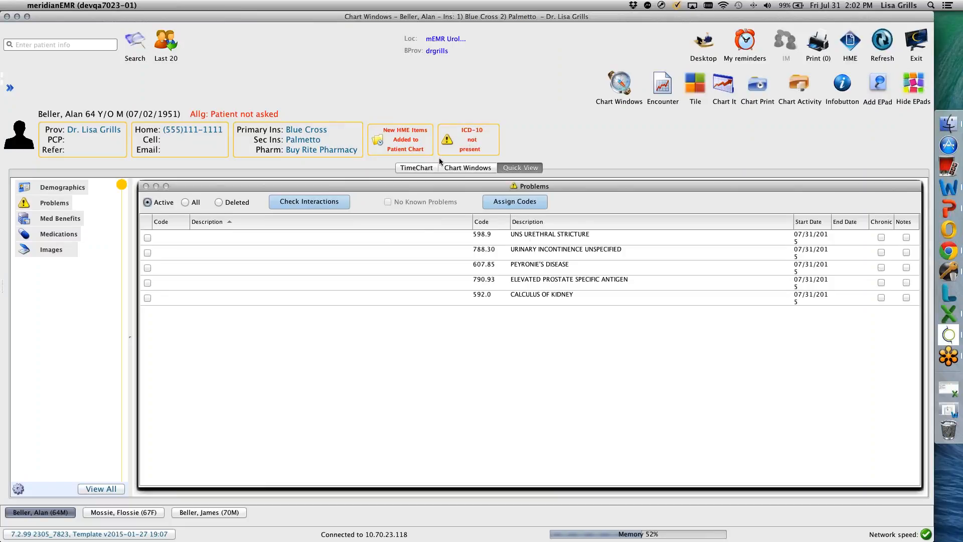
pyautogui.click(499, 202)
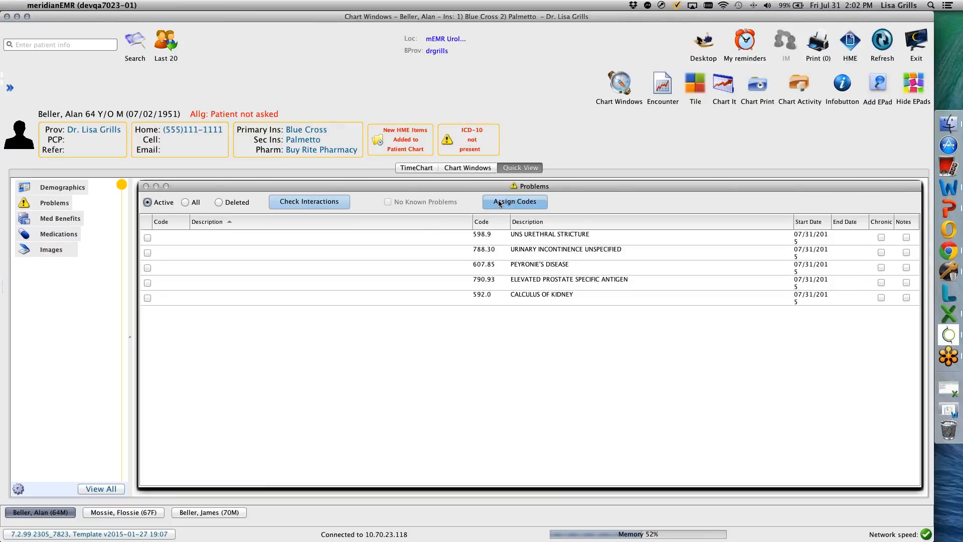
# - Set the Diagnosis Coding Method in the User Preferences back to Dual Code with ICD9 as primary
pyautogui.click(703, 42)
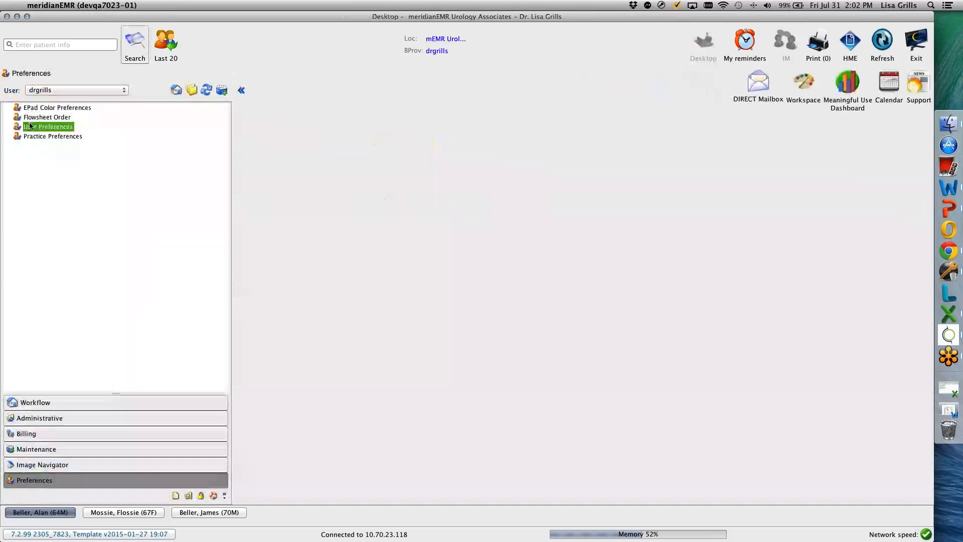
pyautogui.doubleClick(30, 126)
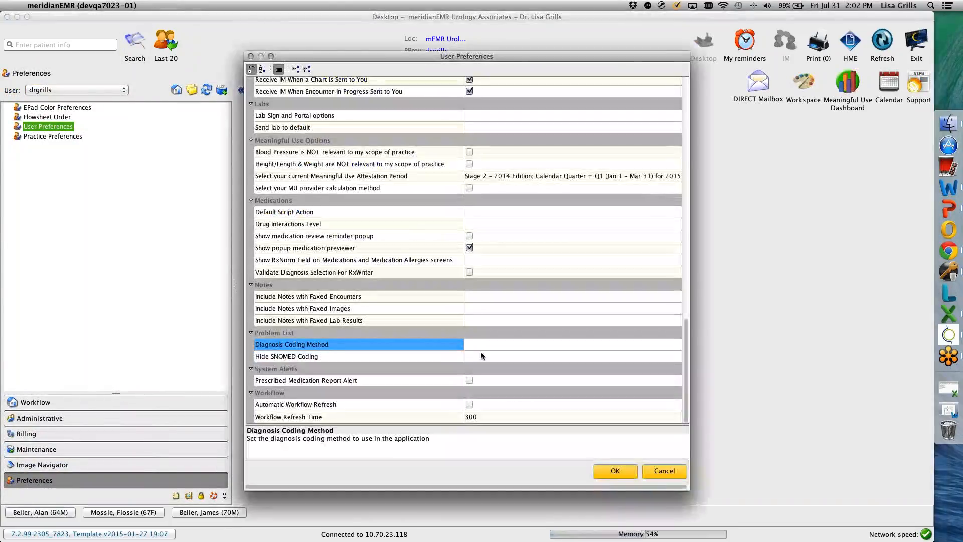
pyautogui.click(486, 343)
pyautogui.click(524, 343)
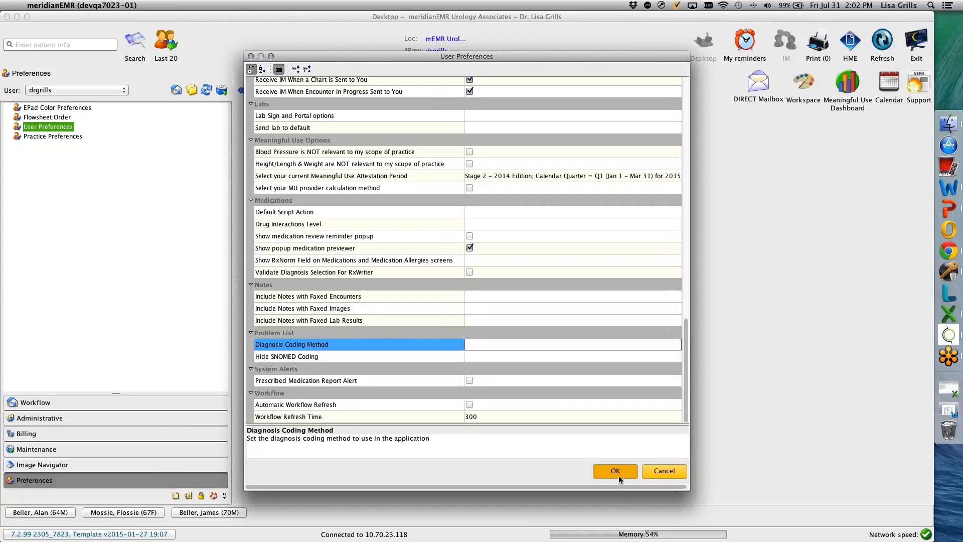
pyautogui.click(603, 474)
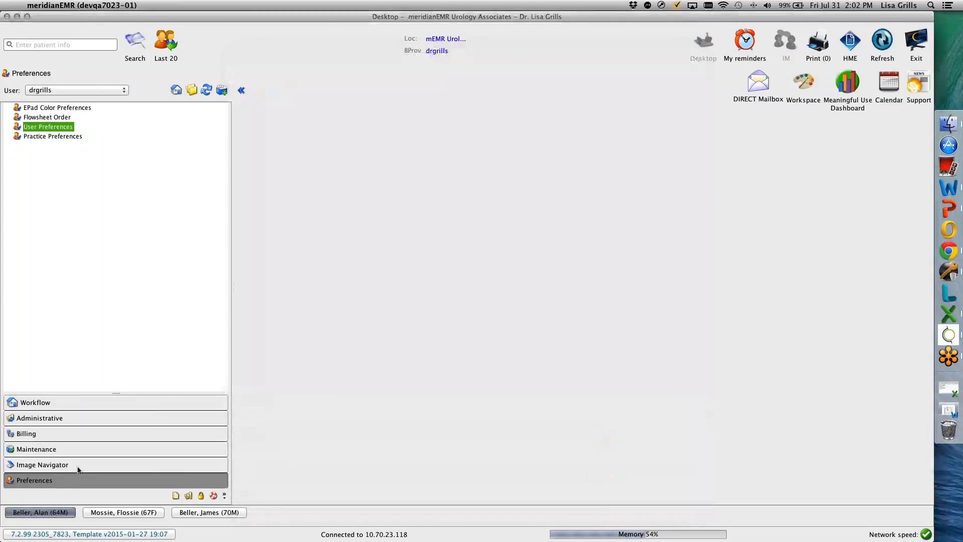
# - Reload the 64-year-old patient's problem list and assign the directly mapped ICD-10 codes to the existing problems
pyautogui.click(28, 512)
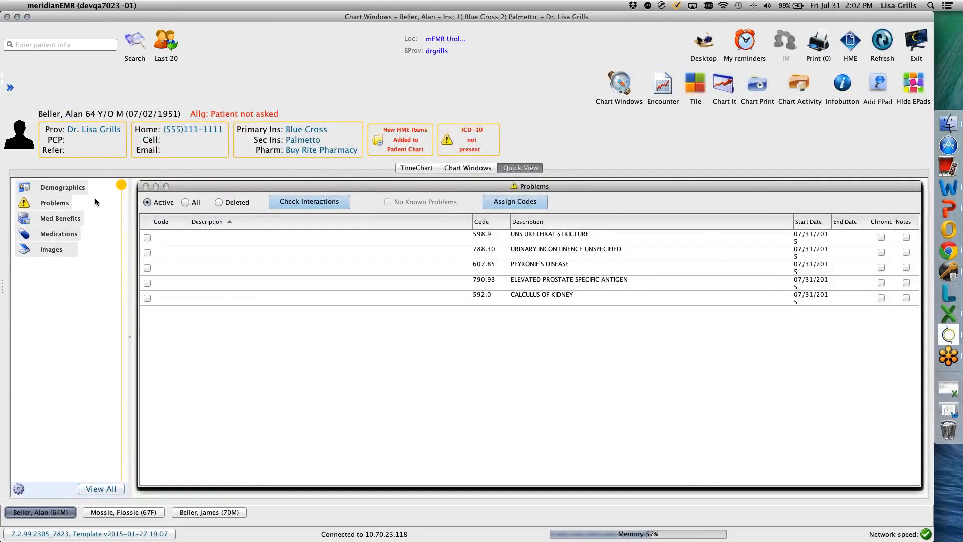
pyautogui.click(50, 204)
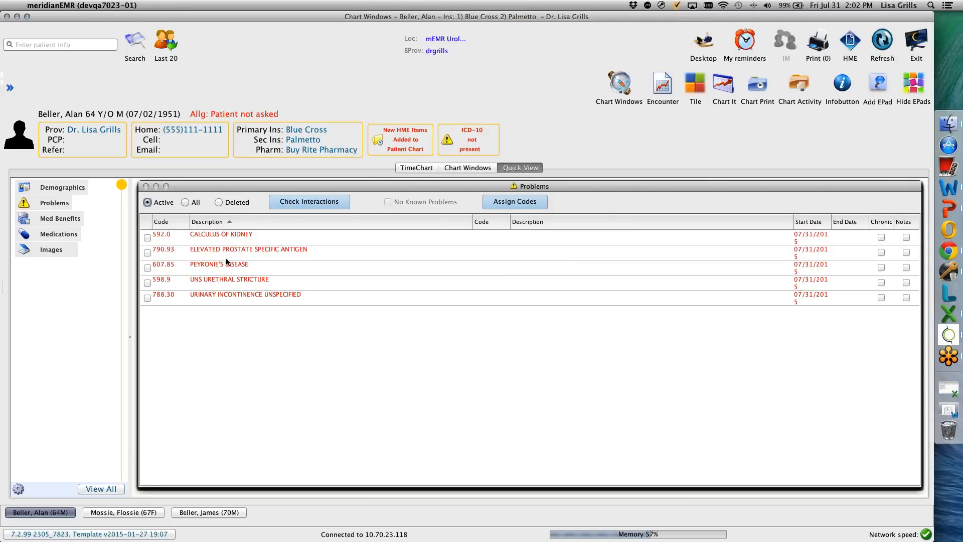
pyautogui.click(509, 201)
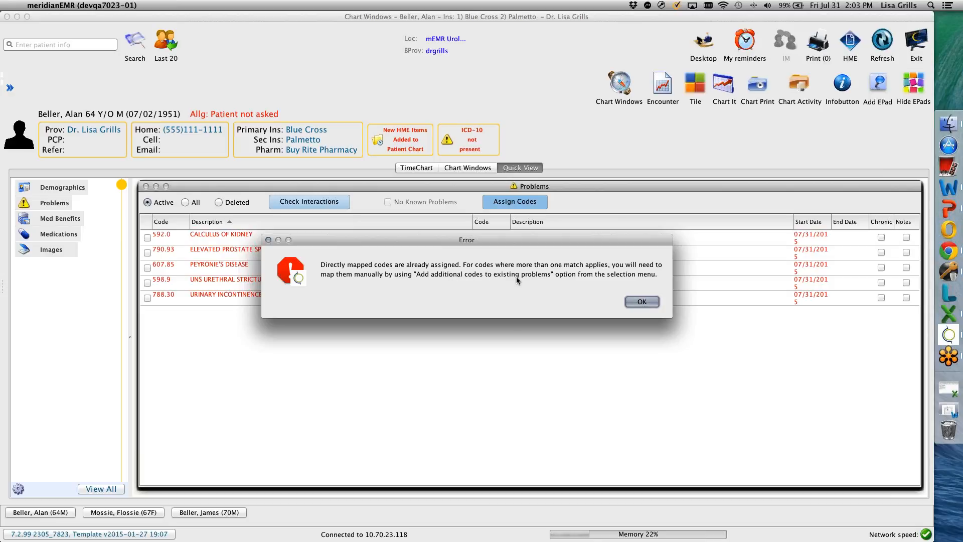
pyautogui.click(657, 303)
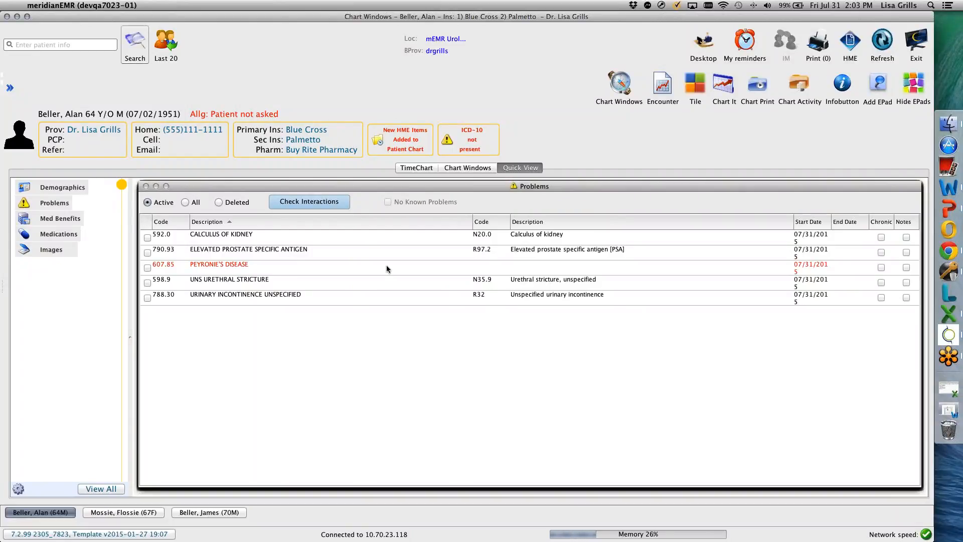
# - Assign ICD-10 code N48.5 (Ulcer of penis) to the Peyronie's disease problem and save N35.9 for the urethral stricture problem
pyautogui.click(212, 271)
pyautogui.rightClick(211, 270)
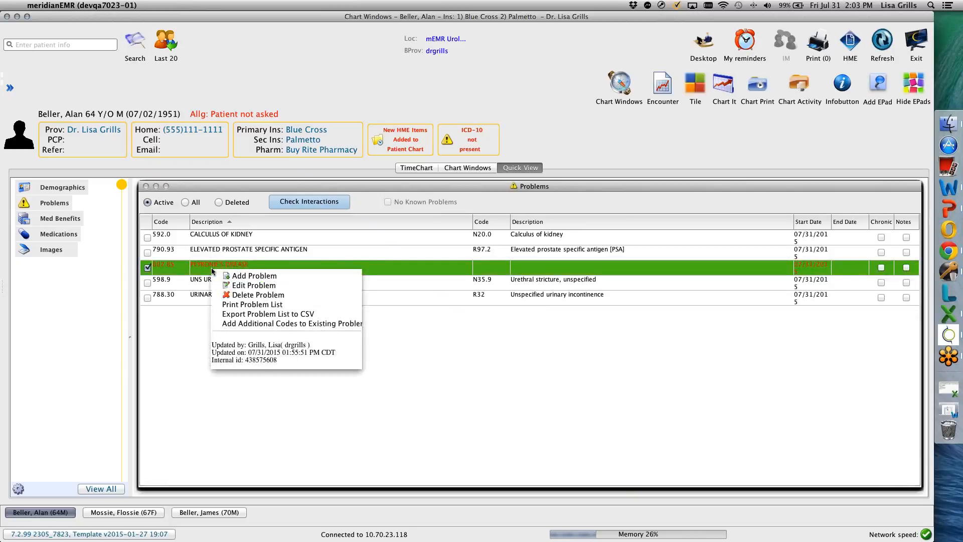
pyautogui.click(339, 324)
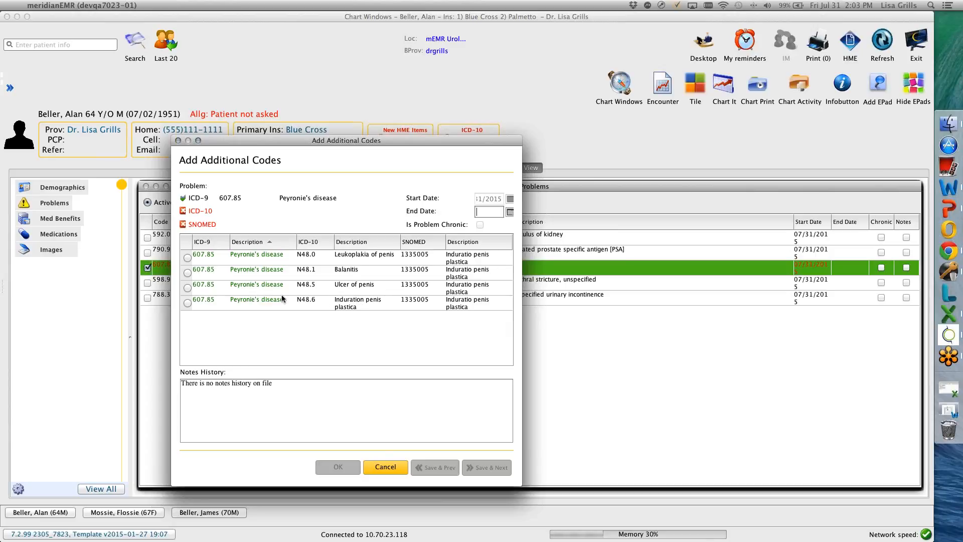
pyautogui.click(187, 287)
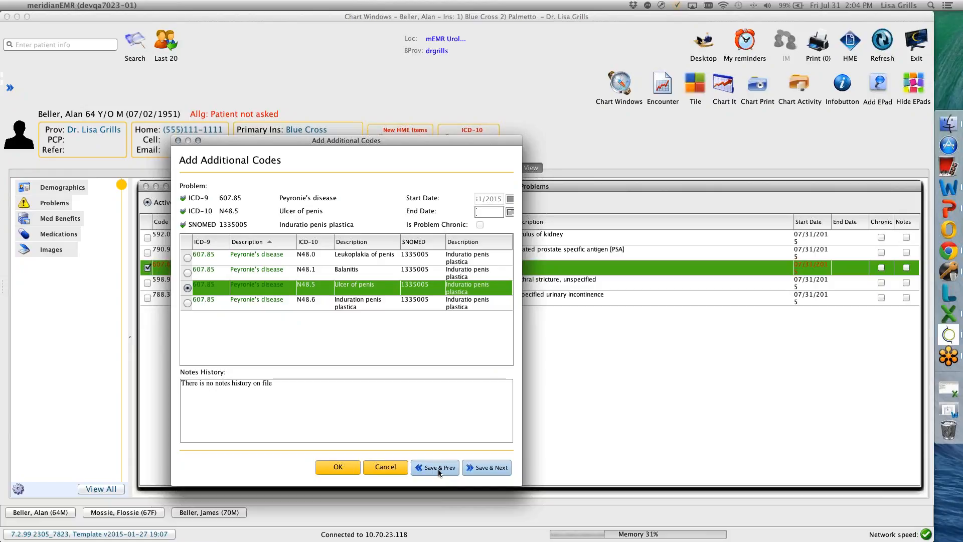
pyautogui.click(487, 468)
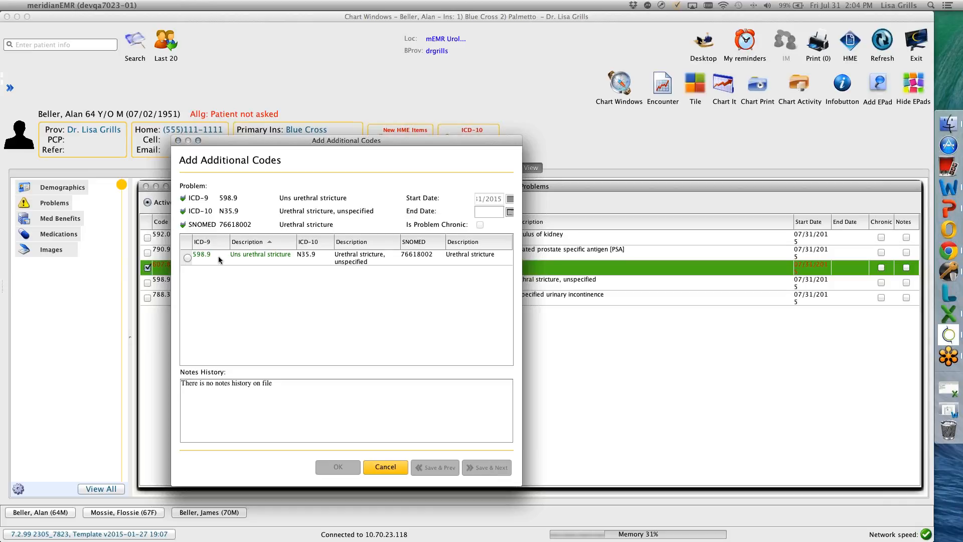
pyautogui.click(187, 257)
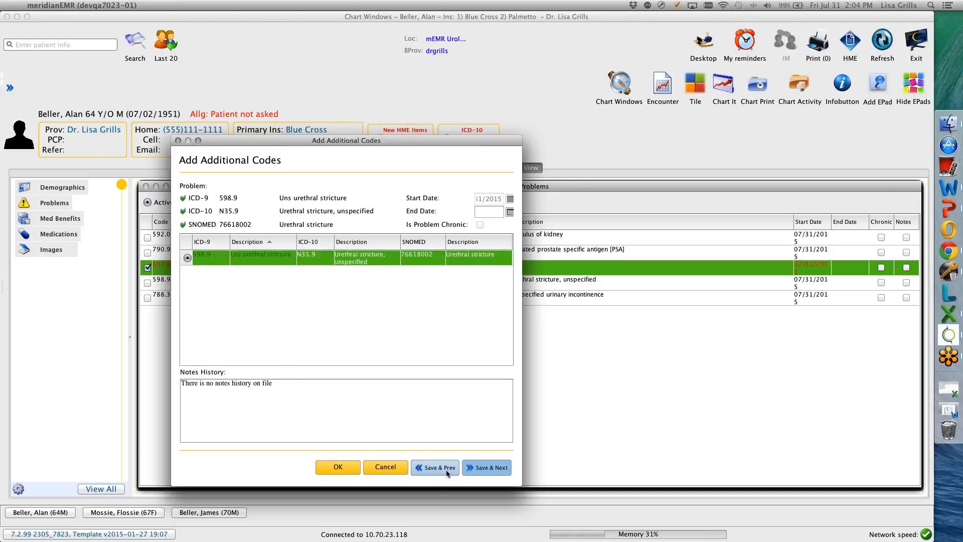
pyautogui.click(329, 467)
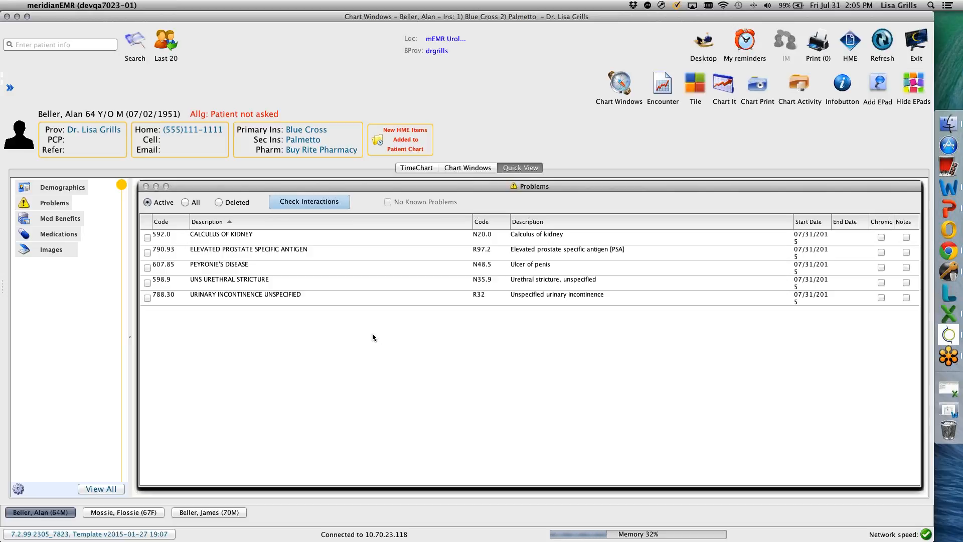
# - Start adding a problem to the patient's list and search the Diagnosis Lookup for 599 in Dual View Mode
pyautogui.rightClick(425, 333)
pyautogui.click(455, 335)
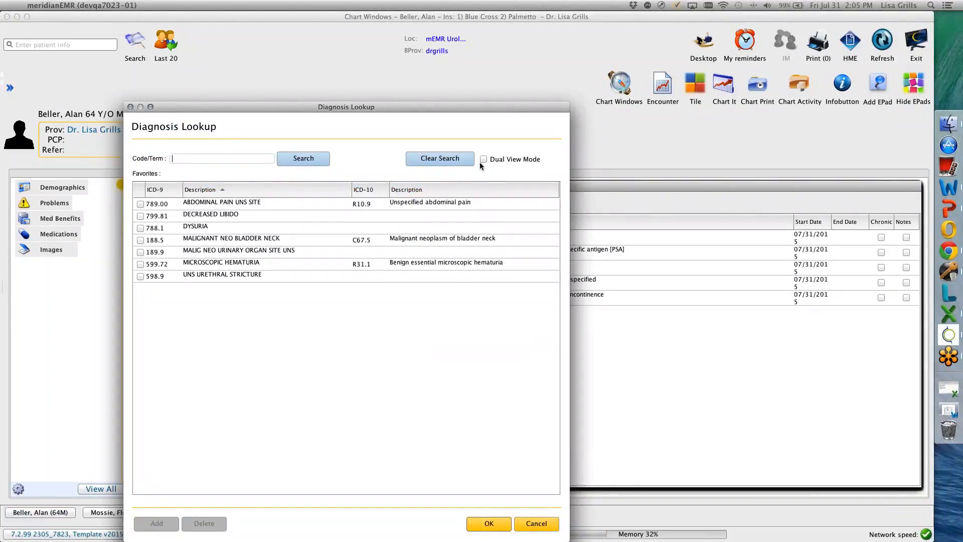
pyautogui.click(482, 159)
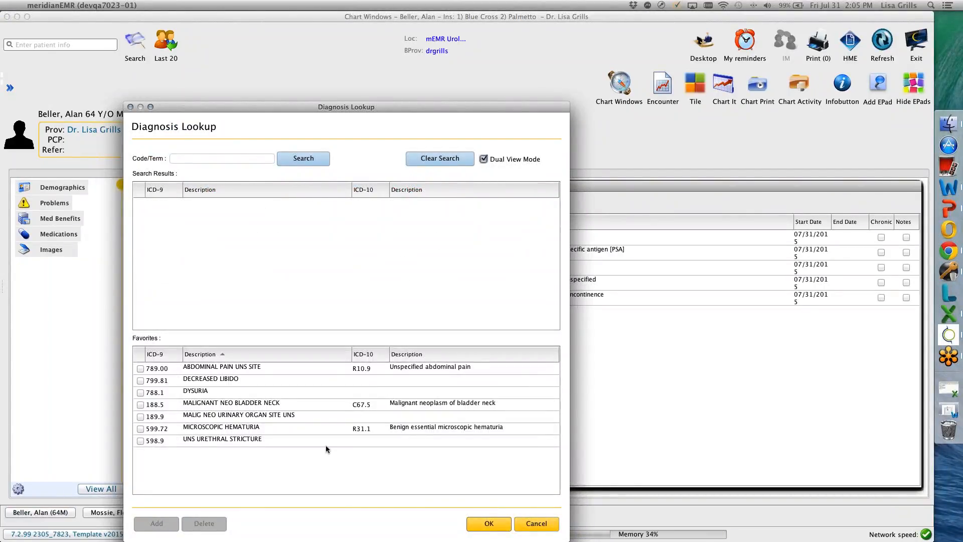
pyautogui.click(227, 158)
pyautogui.write('599')
pyautogui.click(291, 159)
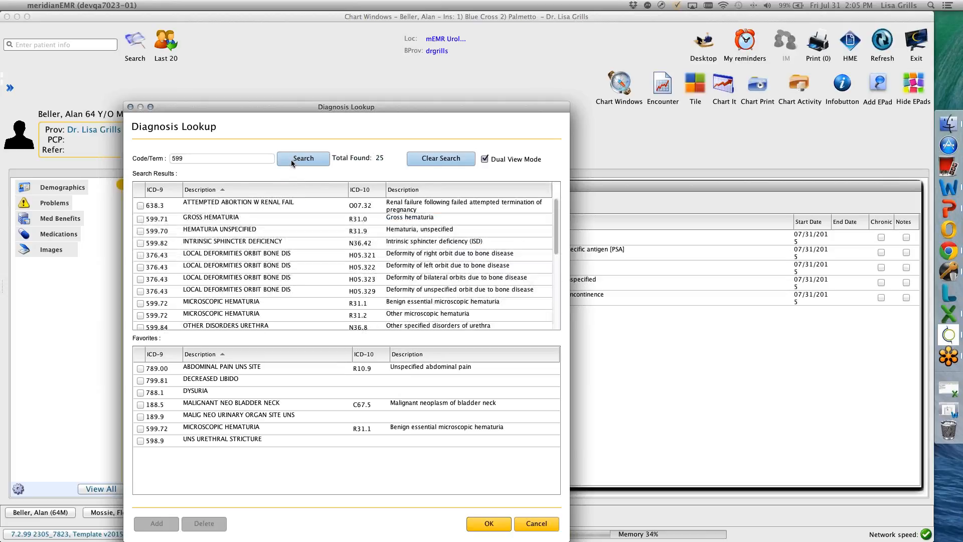
# - Sort the search results by ICD-9 code in descending order and add Hematuria unspecified (599.70 / R31.9) to the problem list
pyautogui.click(158, 190)
pyautogui.click(155, 191)
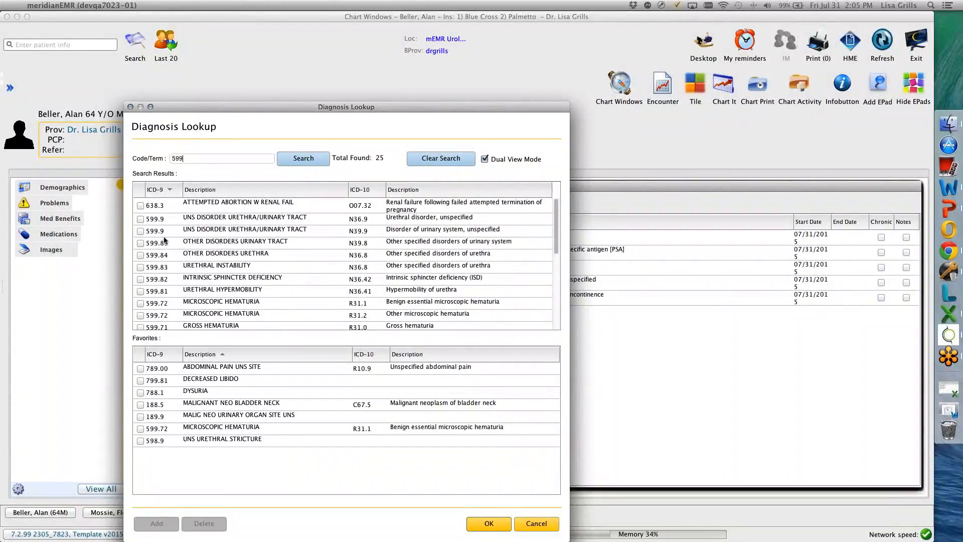
pyautogui.scroll(-3, 166, 308)
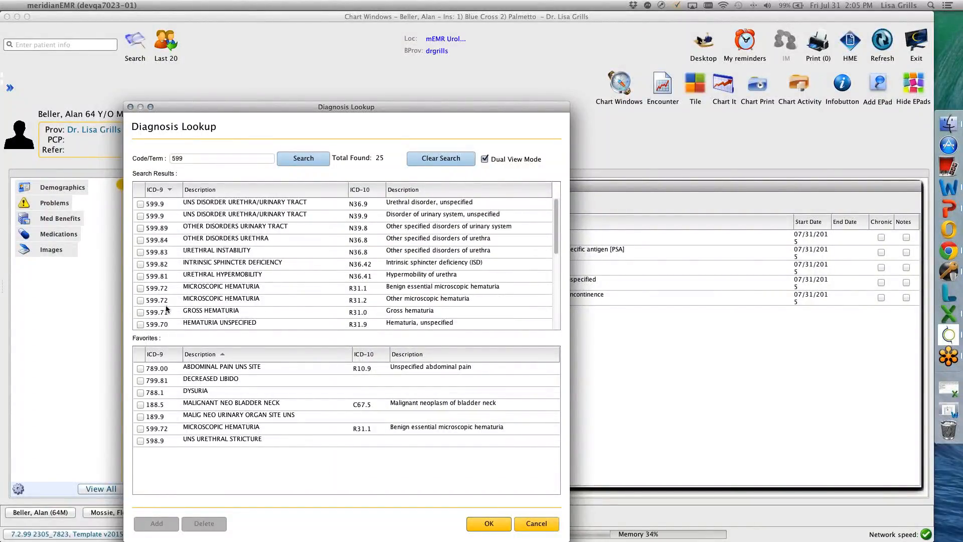
pyautogui.click(155, 288)
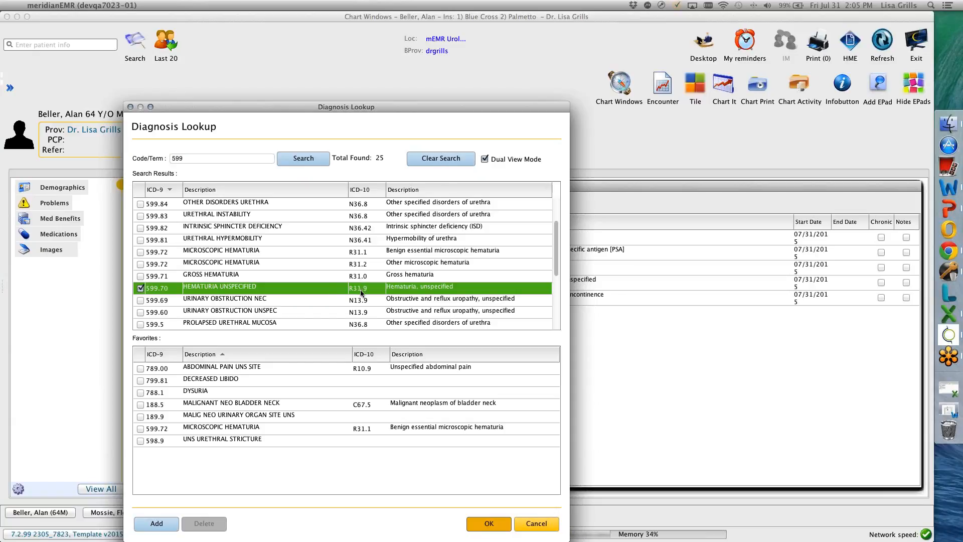
pyautogui.press('Return')
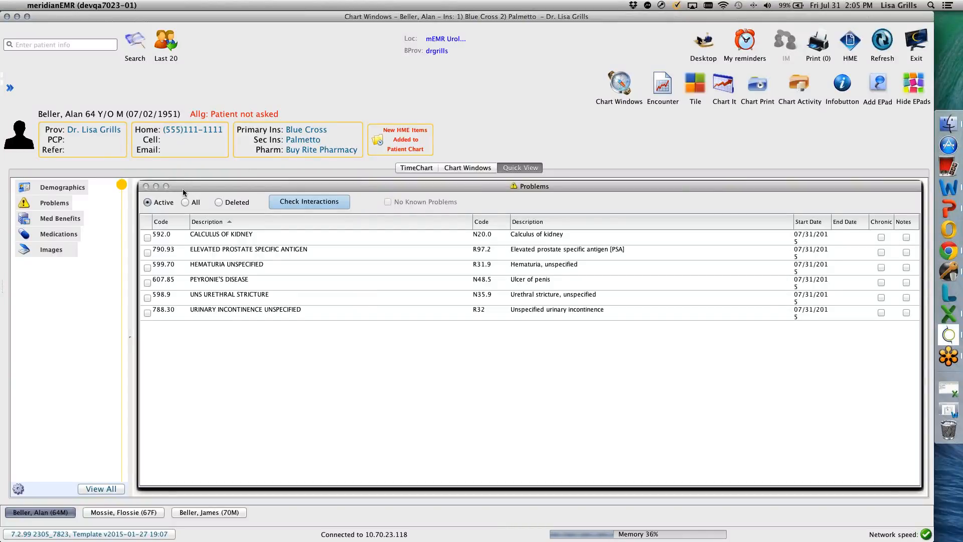
# - Look up diagnosis code 788.30 and add Urinary incontinence unspecified (788.30 / R32) to the problem list
pyautogui.rightClick(222, 339)
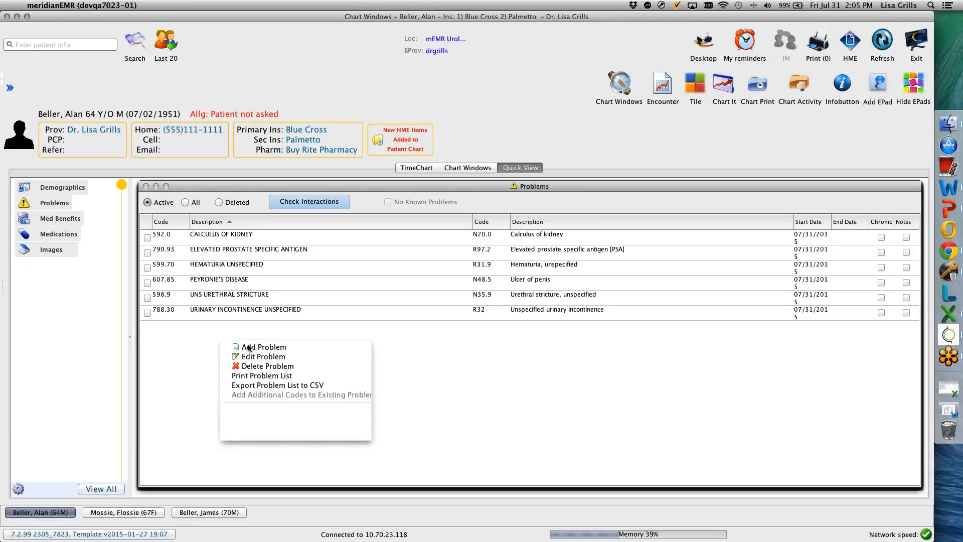
pyautogui.click(367, 349)
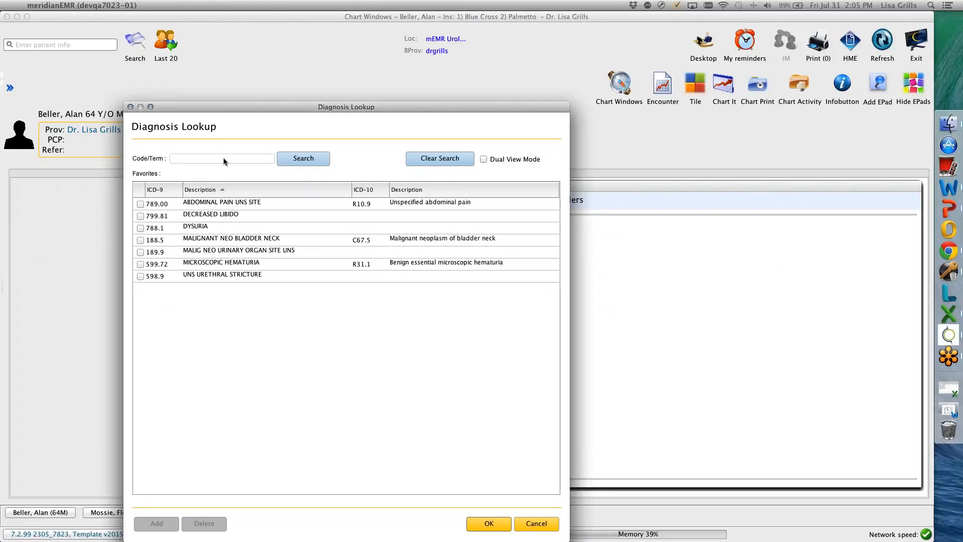
pyautogui.write('788.30')
pyautogui.press('Return')
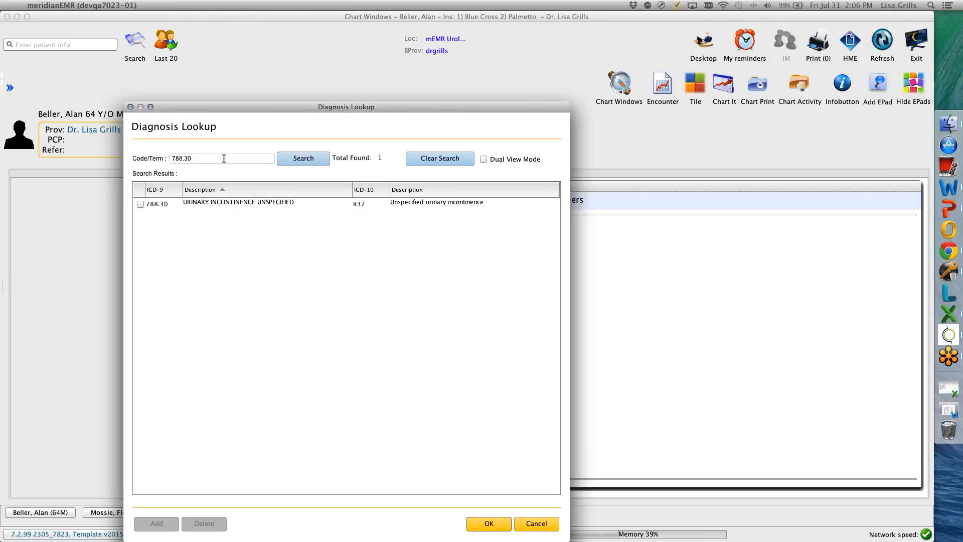
pyautogui.click(140, 204)
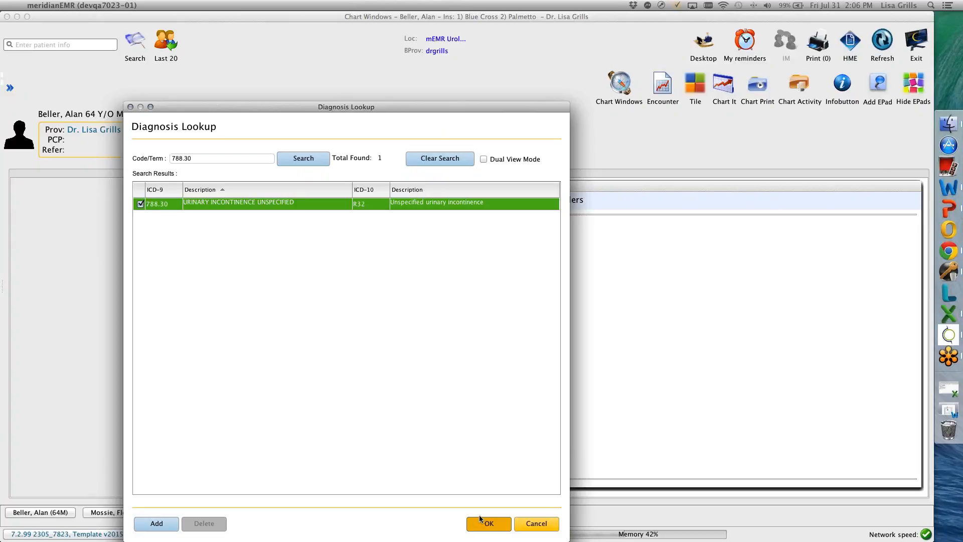
pyautogui.click(480, 522)
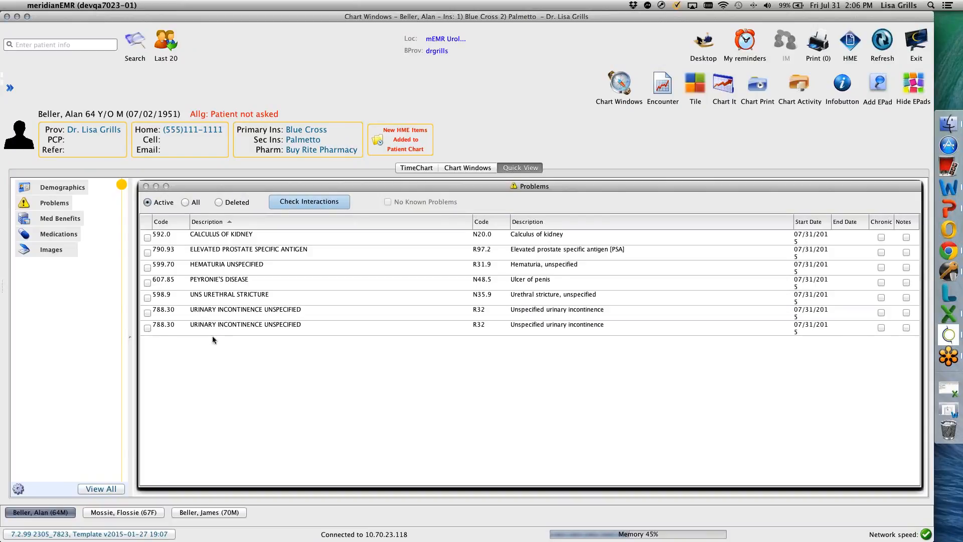
# - Create a new encounter for the patient with the user template of the favorite Urology (95 coding rules)
pyautogui.click(619, 85)
pyautogui.click(10, 87)
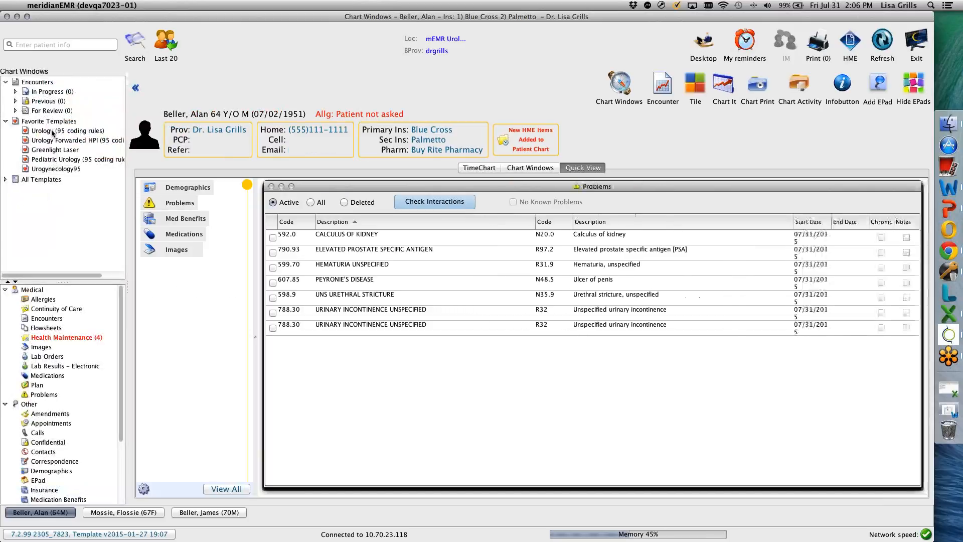
pyautogui.click(52, 132)
pyautogui.rightClick(61, 134)
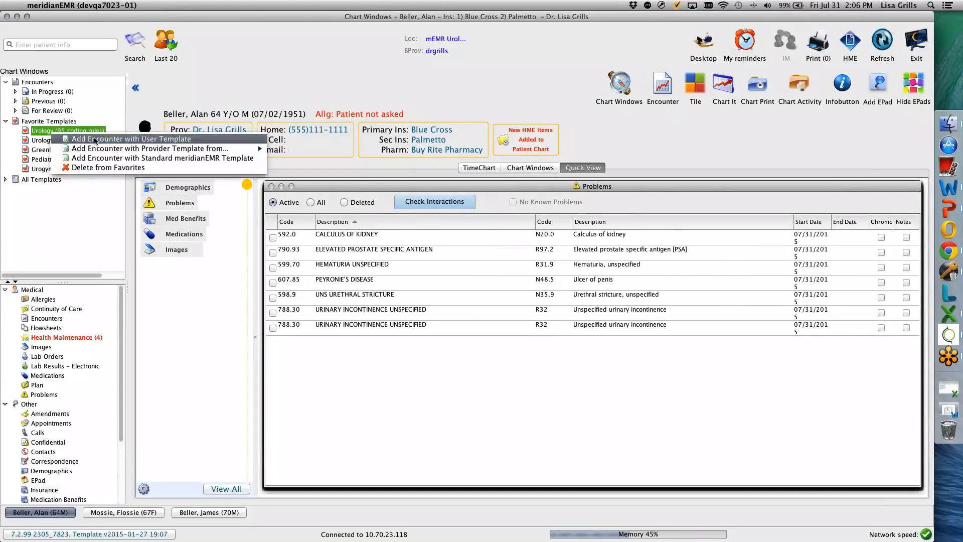
pyautogui.click(96, 139)
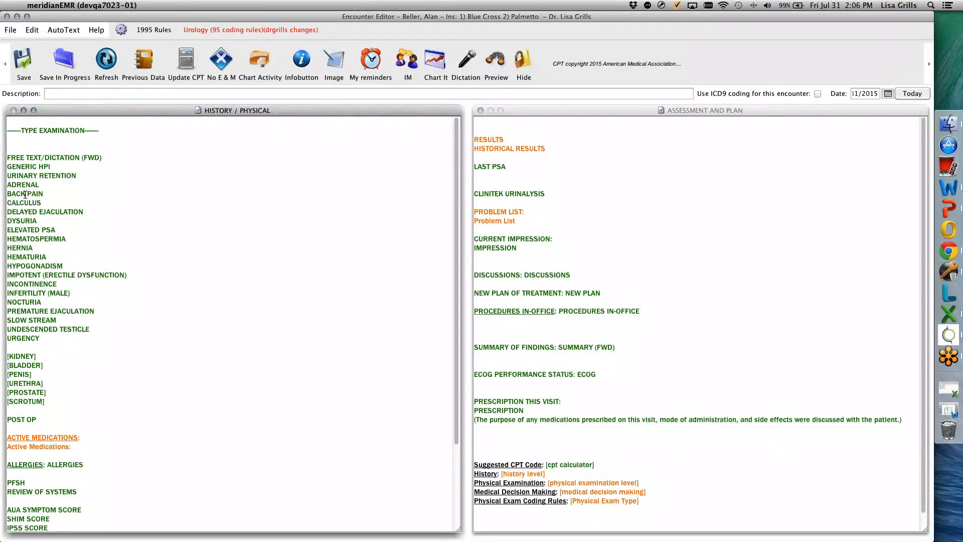
# - Record a back pain HPI in the encounter's history with New Complaint and Location selected
pyautogui.click(30, 195)
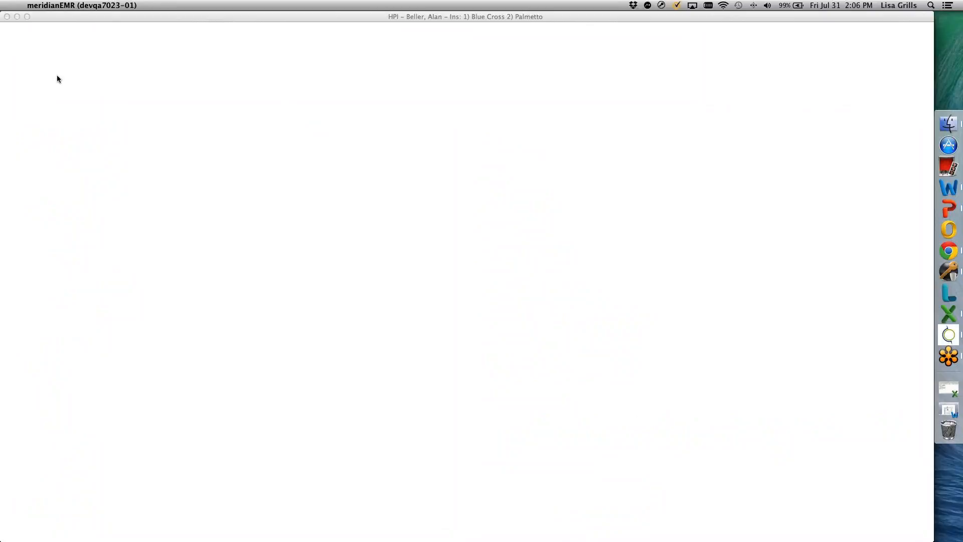
pyautogui.click(39, 73)
pyautogui.click(41, 92)
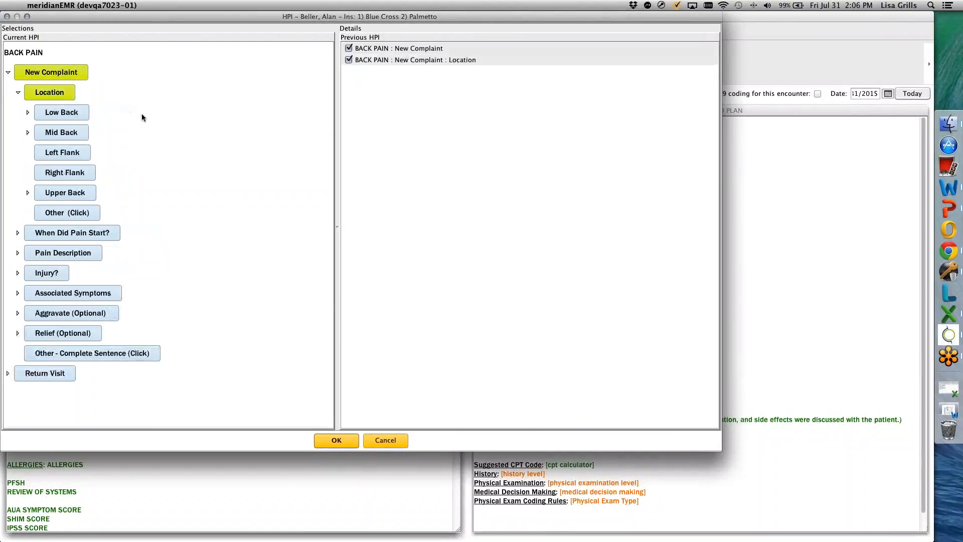
pyautogui.rightClick(130, 110)
pyautogui.press('Return')
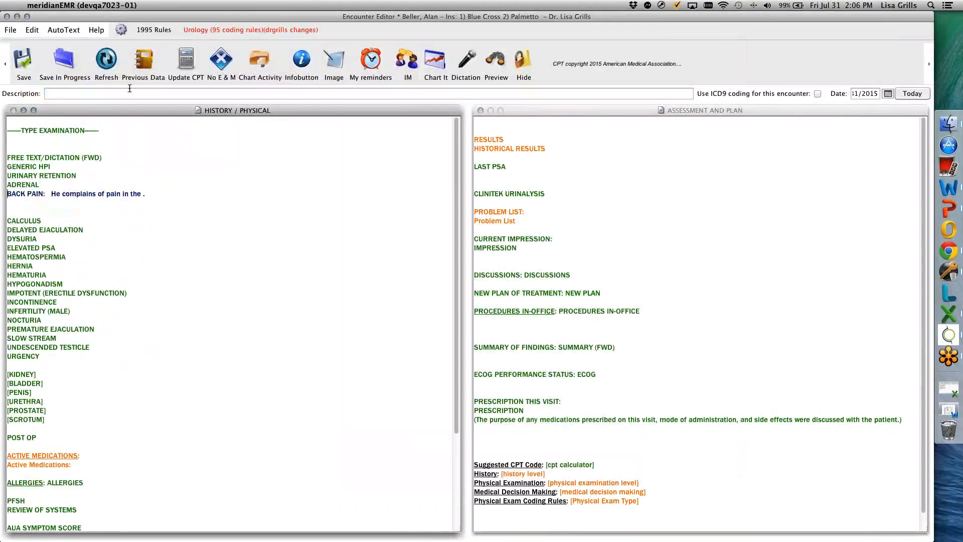
# - Open the Impression for the encounter's assessment and plan and enlarge its window to full size
pyautogui.click(535, 236)
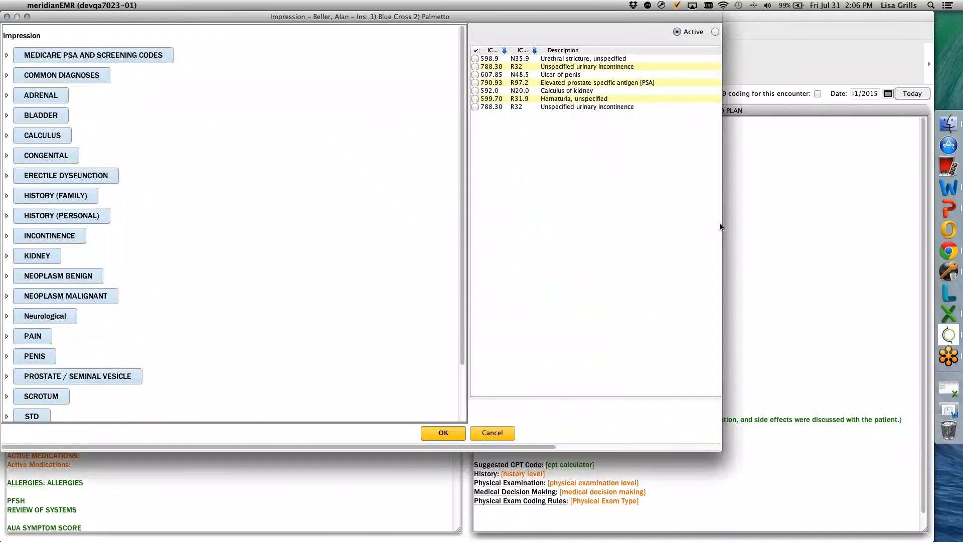
pyautogui.moveTo(720, 227); pyautogui.dragTo(875, 207)
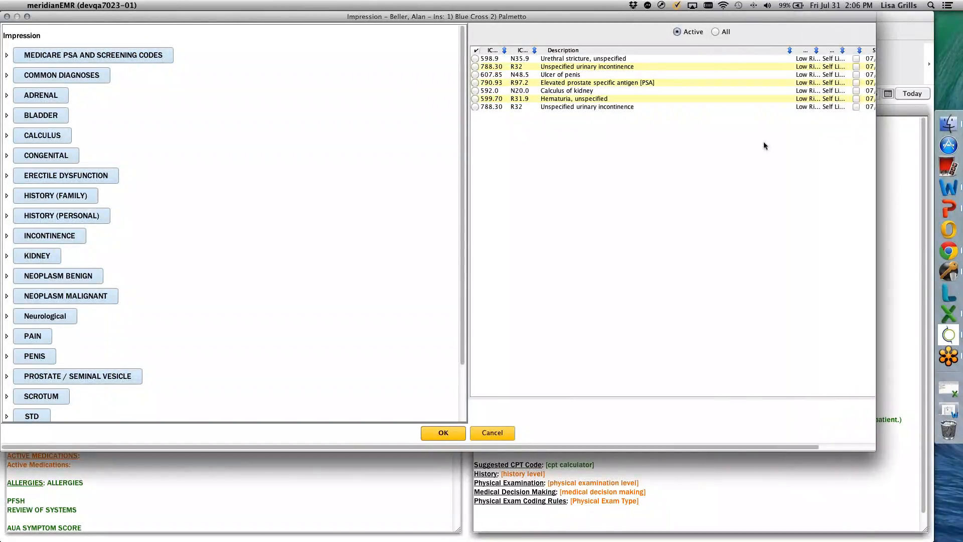
pyautogui.click(28, 17)
# - View the Diagnosis Lookup available from the Impression's problem list and leave it without choosing a code
pyautogui.rightClick(519, 187)
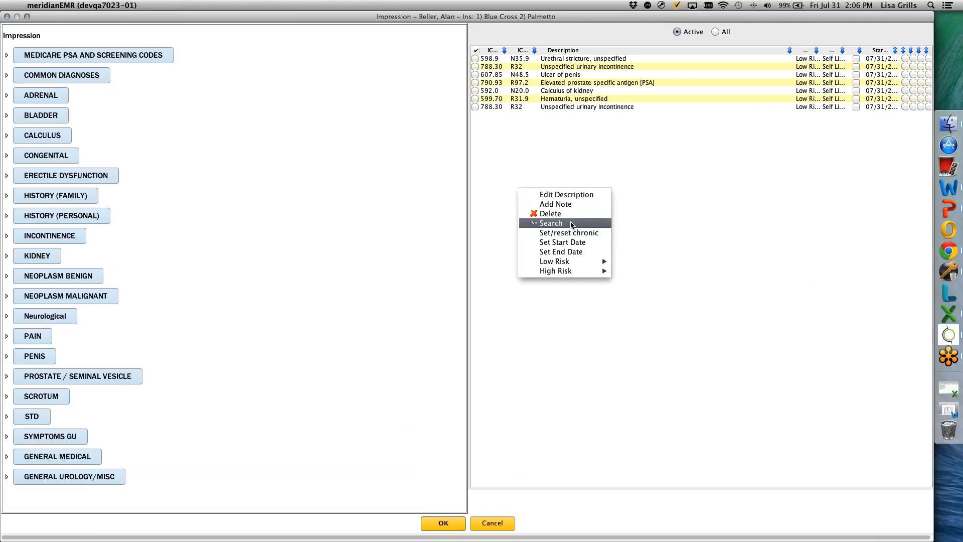
pyautogui.click(570, 223)
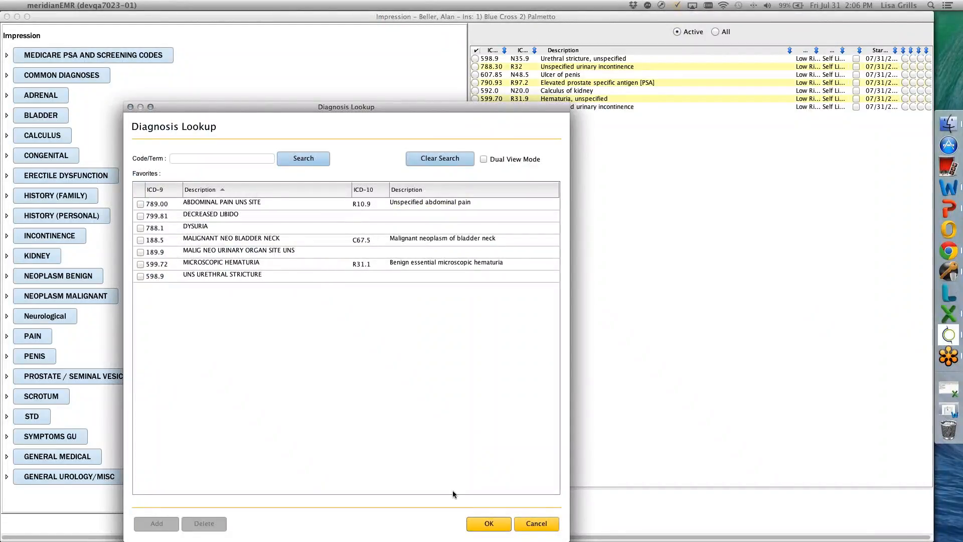
pyautogui.click(536, 524)
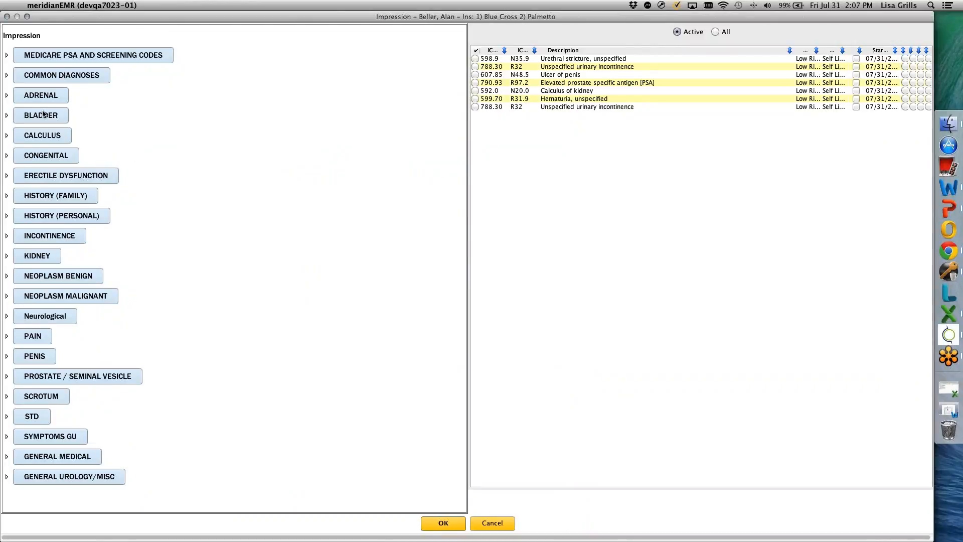
# - Add Ejaculation painful, self limiting, from the Erectile Dysfunction group to the impression with the code pair 608.89 / N53.13 (Anejaculatory orgasm)
pyautogui.click(35, 173)
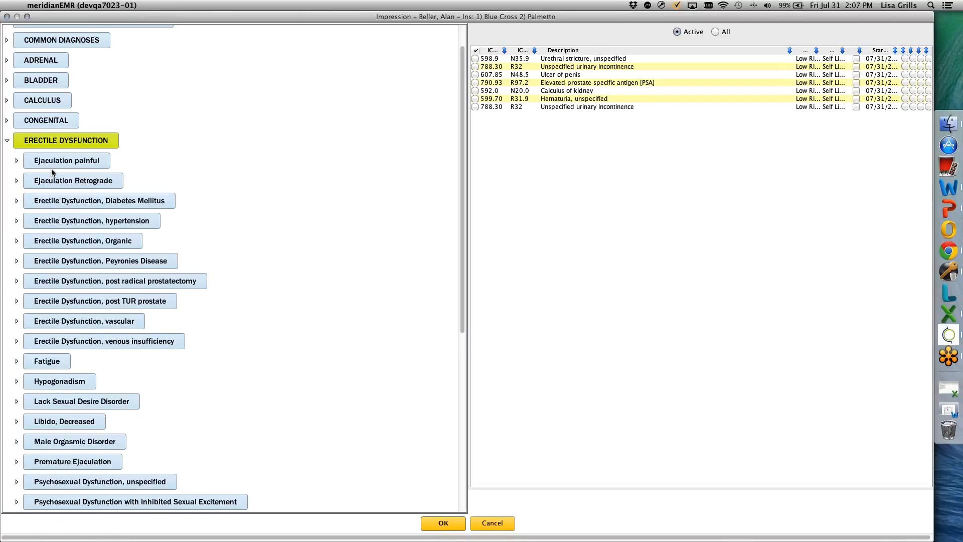
pyautogui.click(52, 167)
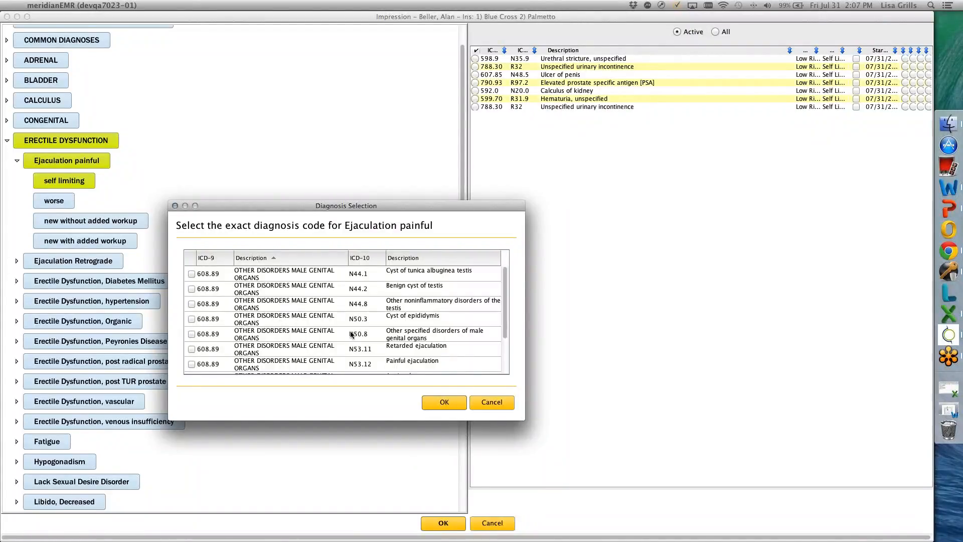
pyautogui.scroll(-3, 351, 334)
pyautogui.scroll(-1, 370, 271)
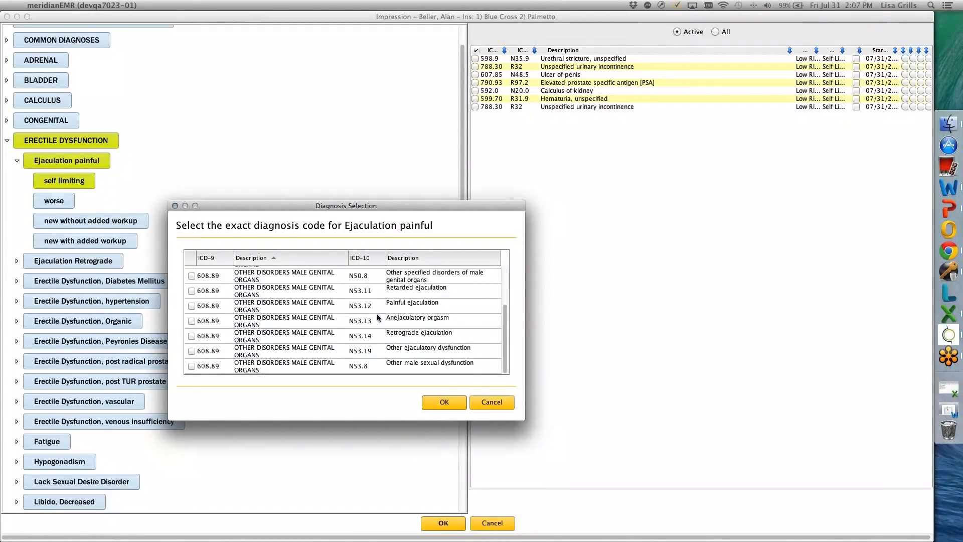
pyautogui.click(191, 321)
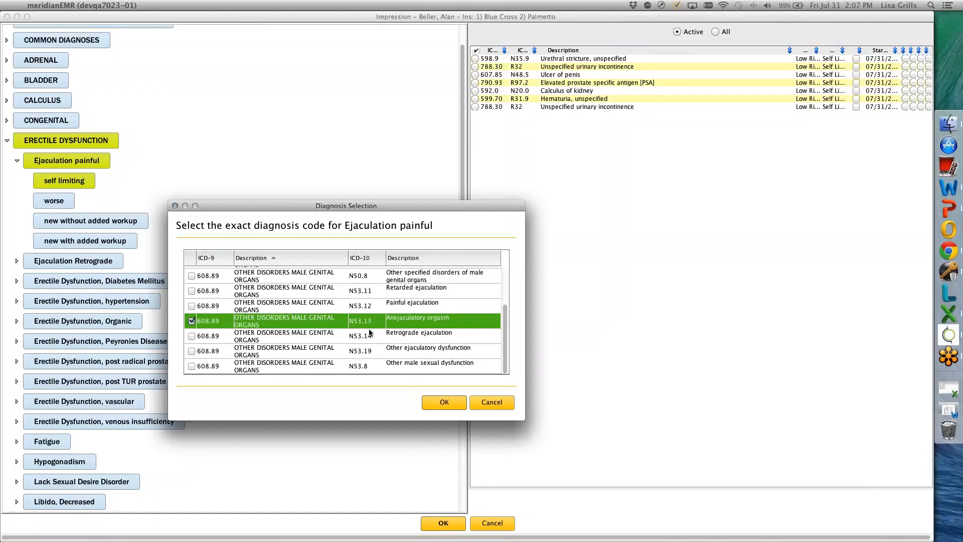
pyautogui.click(437, 404)
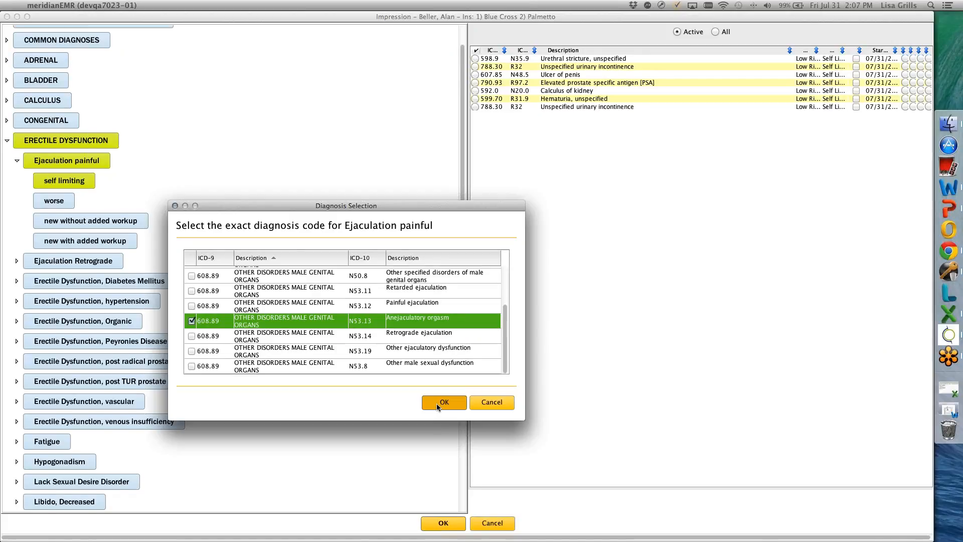
pyautogui.scroll(-5, 304, 385)
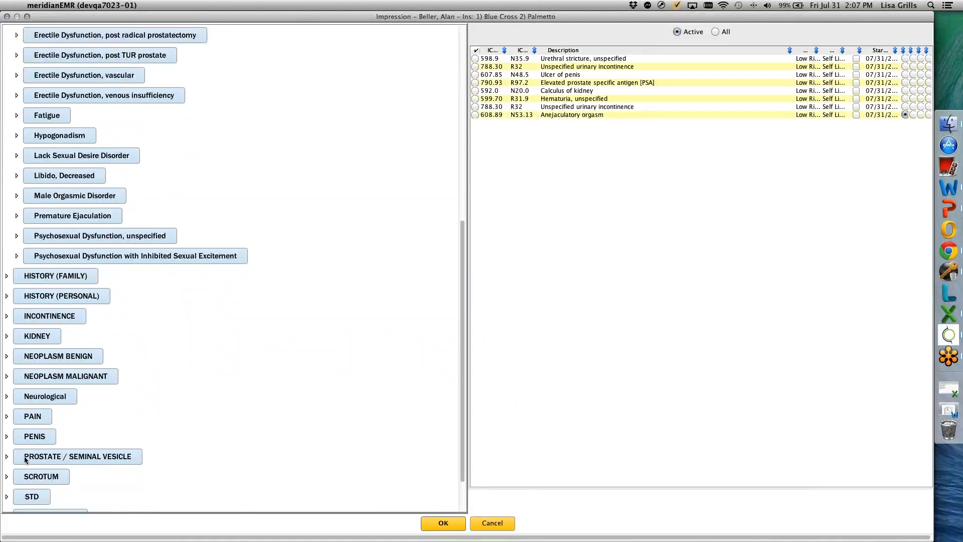
# - Add Paraphimosis, self limiting, from the Penis group with code pair 605 / N47.3 (Deficient foreskin) and mark it as the impression's second diagnosis
pyautogui.click(29, 438)
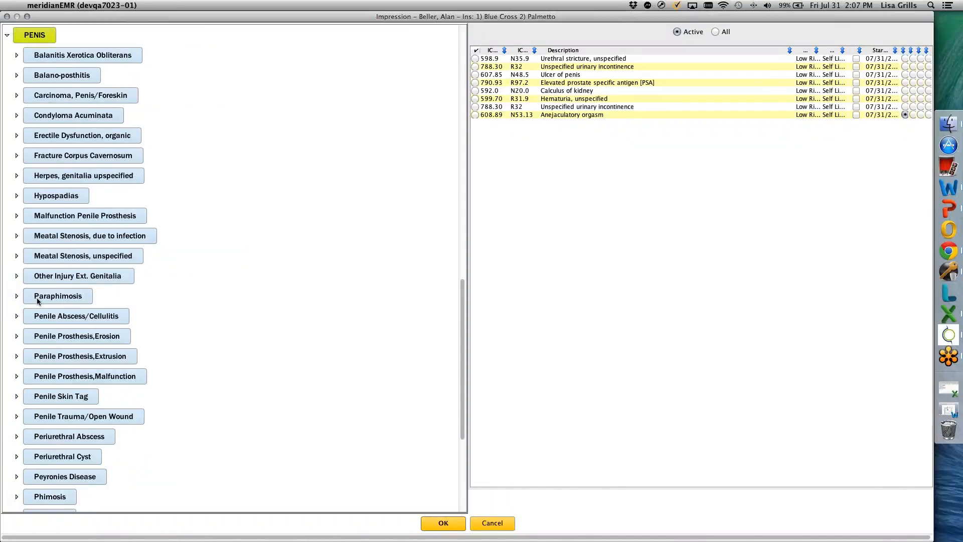
pyautogui.click(38, 297)
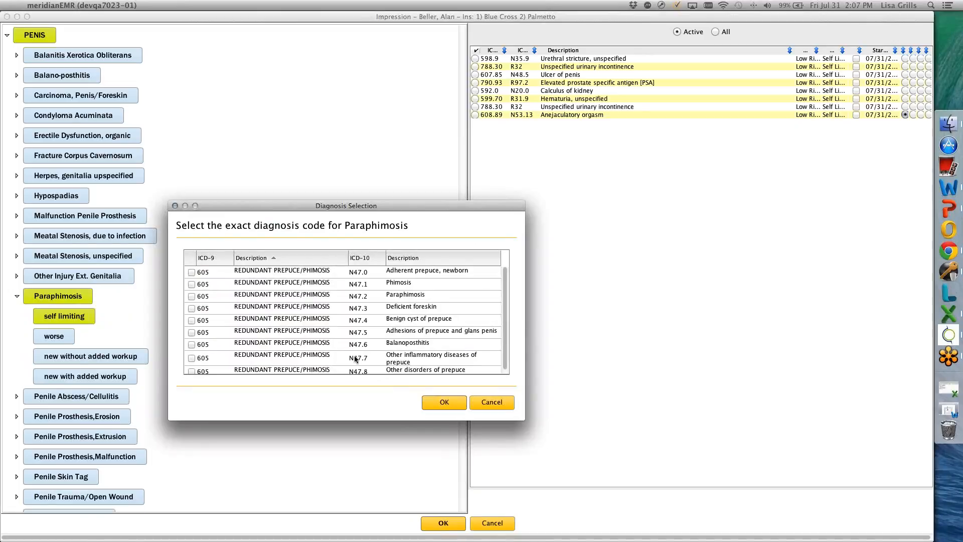
pyautogui.click(260, 310)
pyautogui.click(427, 400)
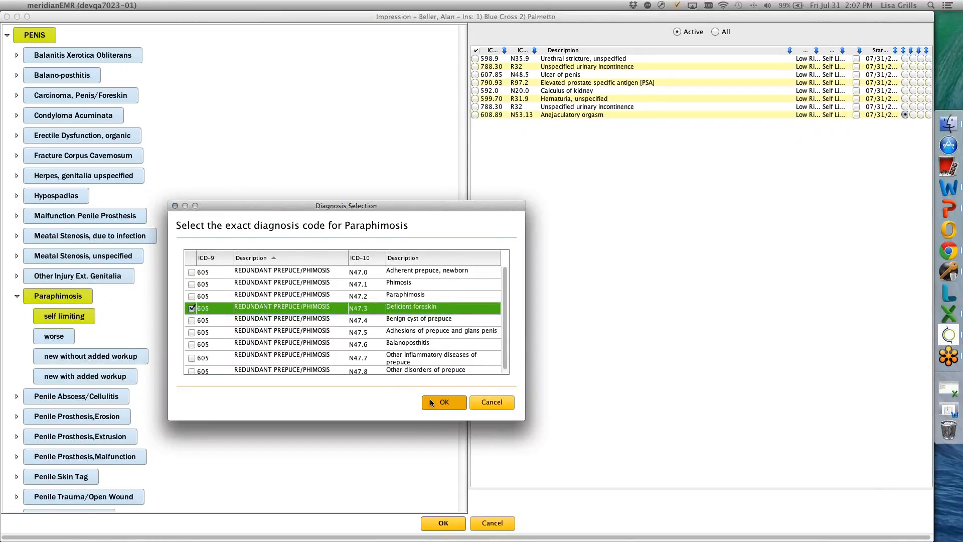
pyautogui.scroll(-5, 428, 401)
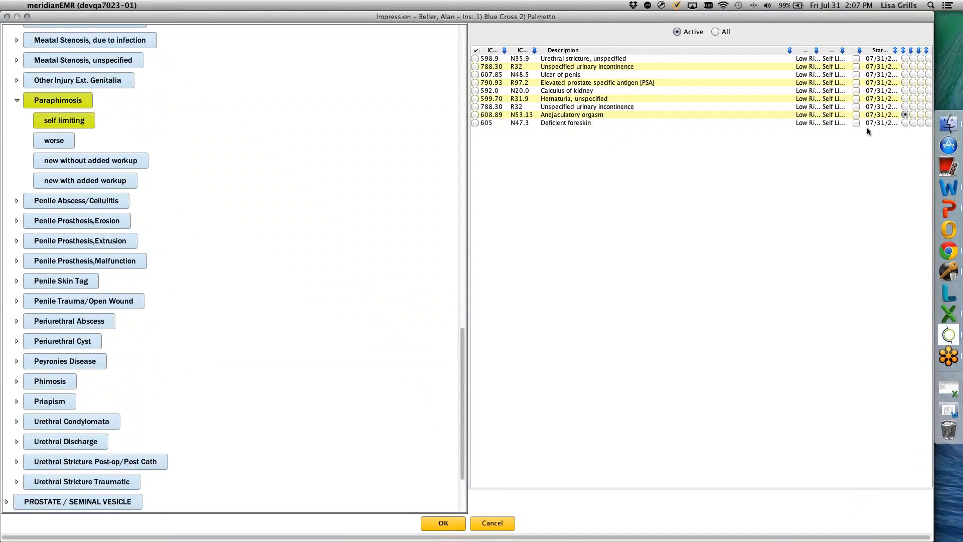
pyautogui.click(913, 123)
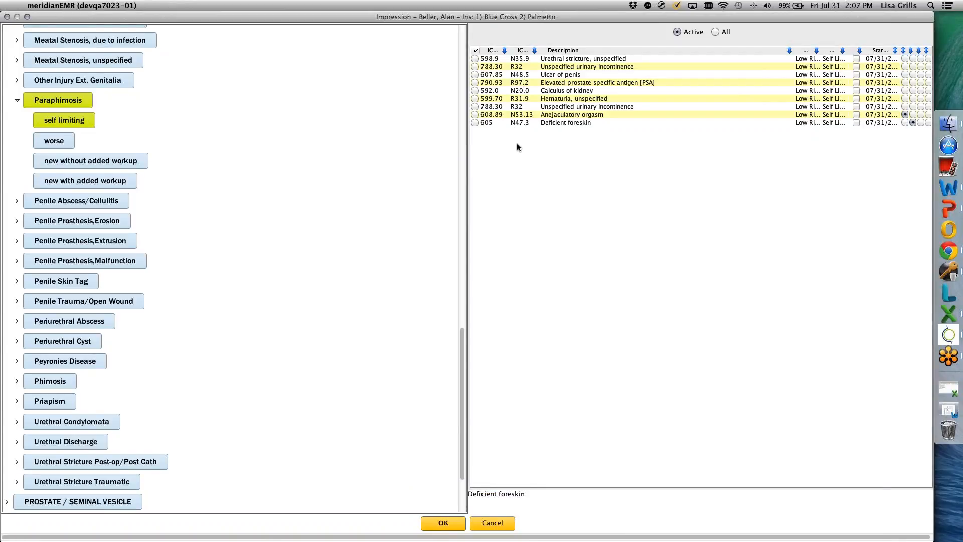
pyautogui.click(441, 523)
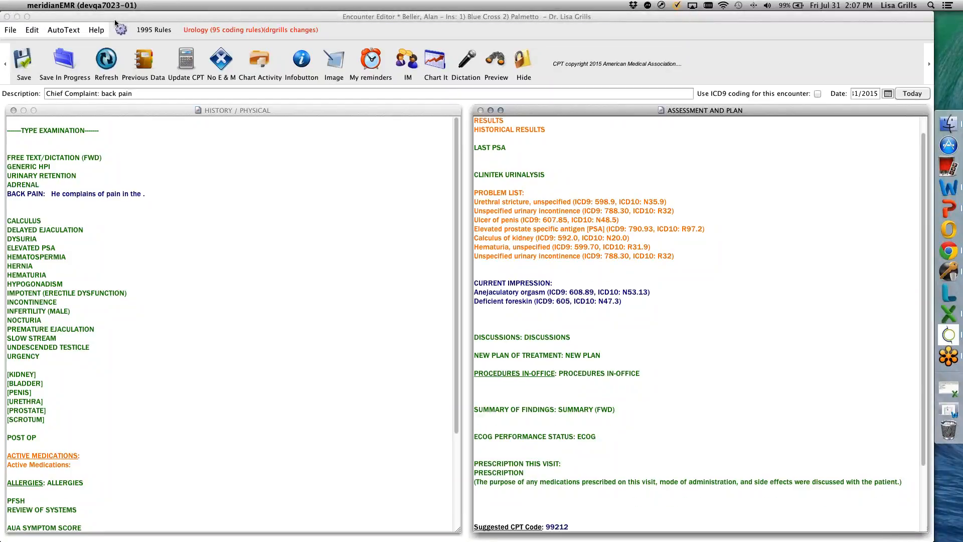
# - Save the back pain encounter, moving the encounter editor aside to reach and confirm the save dialog
pyautogui.moveTo(223, 15); pyautogui.dragTo(593, 15)
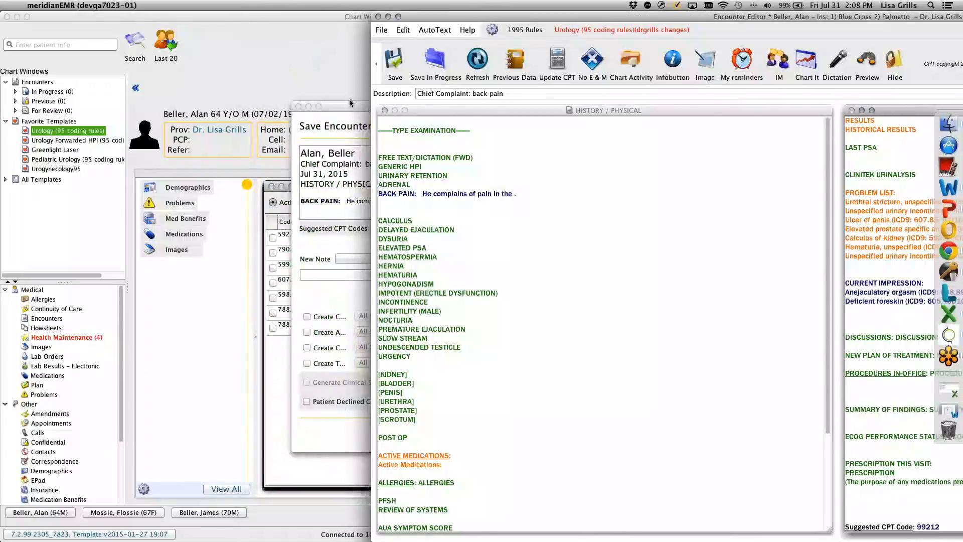
pyautogui.click(348, 108)
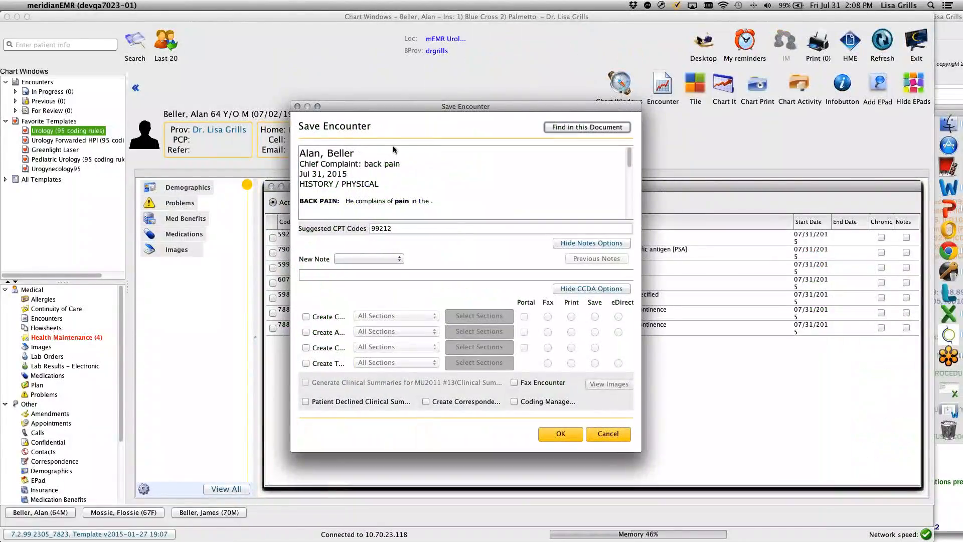
pyautogui.click(558, 434)
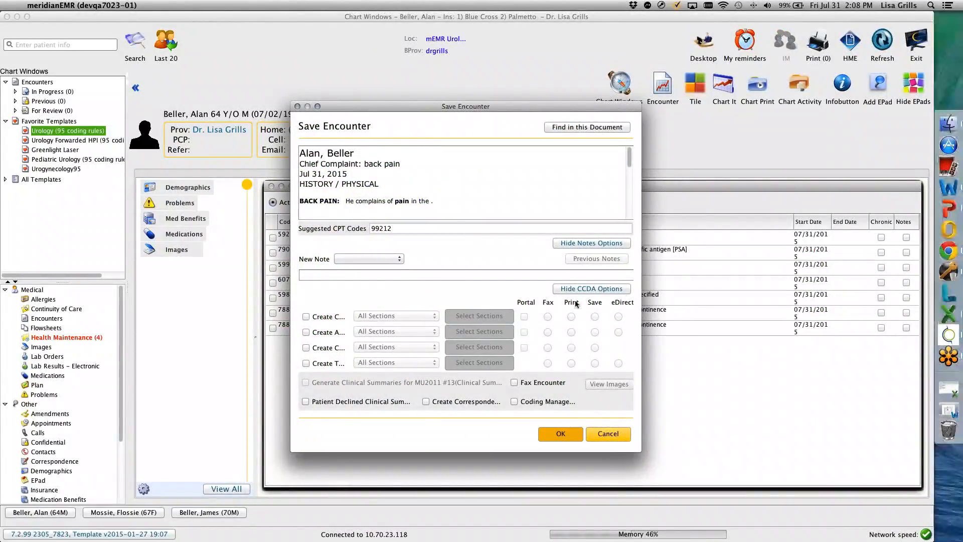
# - Open the desktop's billing information, examine the saved encounter's diagnosis codes and procedure code matching in its billing record, and leave without saving changes
pyautogui.click(703, 44)
pyautogui.click(32, 434)
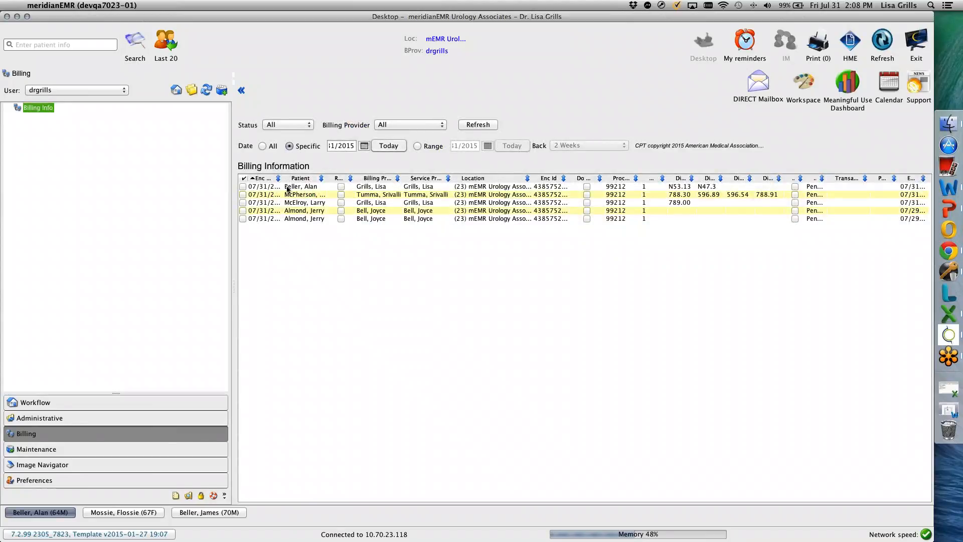
pyautogui.rightClick(288, 188)
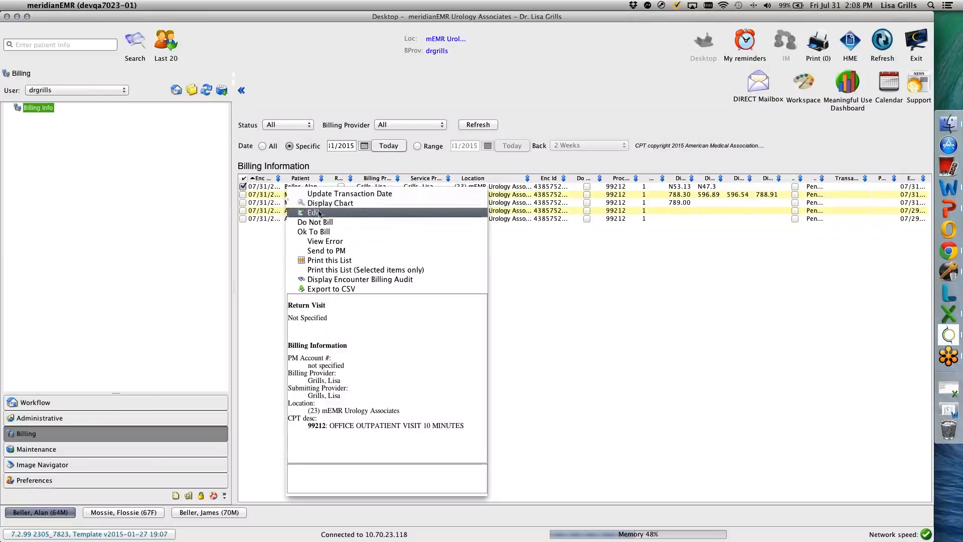
pyautogui.click(282, 215)
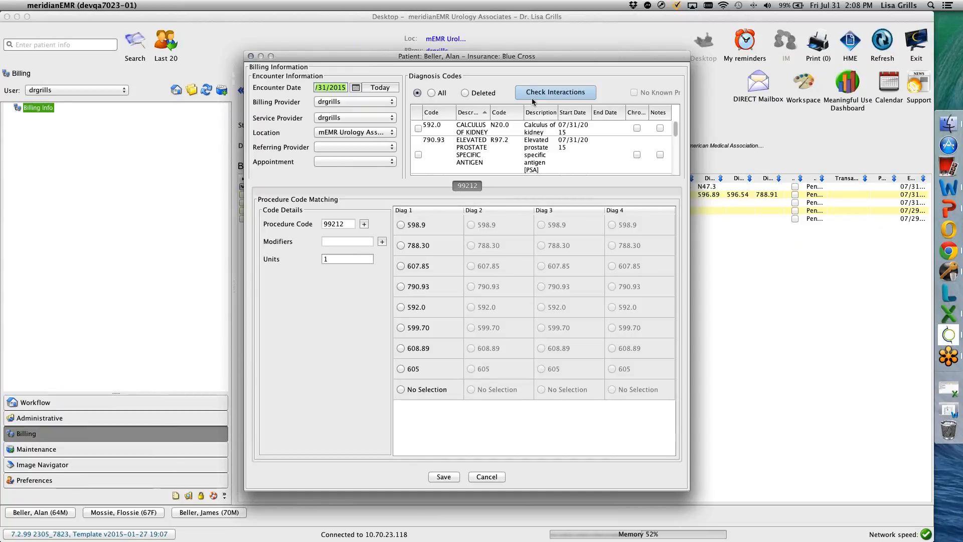
pyautogui.click(485, 476)
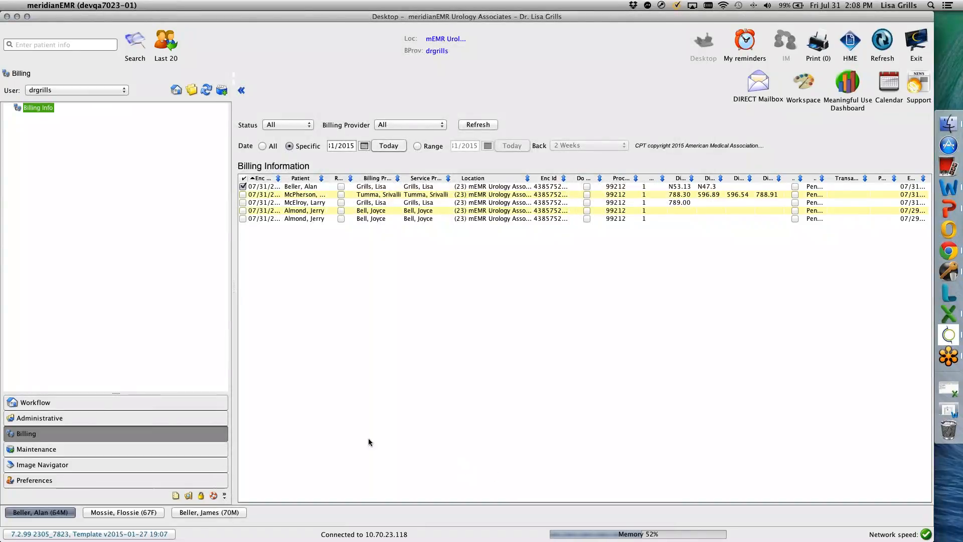